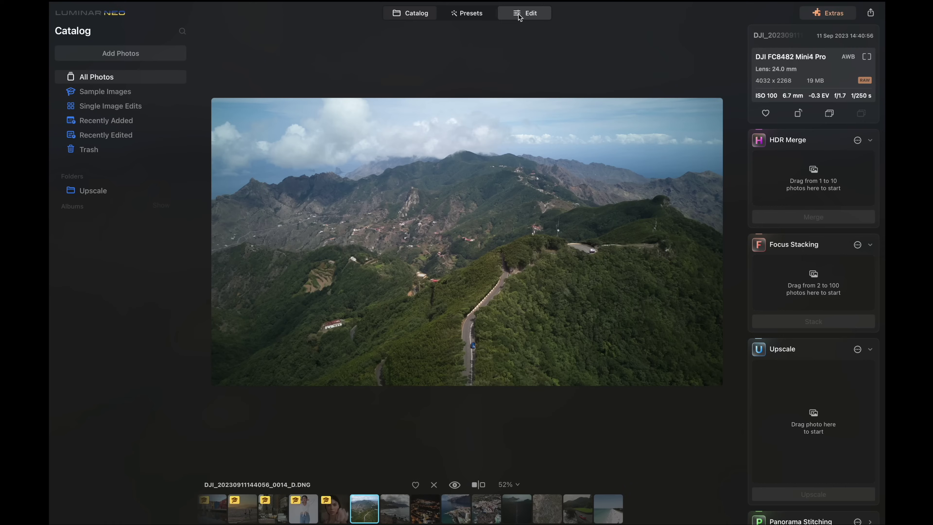
# - Open the drone photo for editing and apply Supersharp at the Low level in Universal mode
pyautogui.click(520, 17)
pyautogui.click(804, 175)
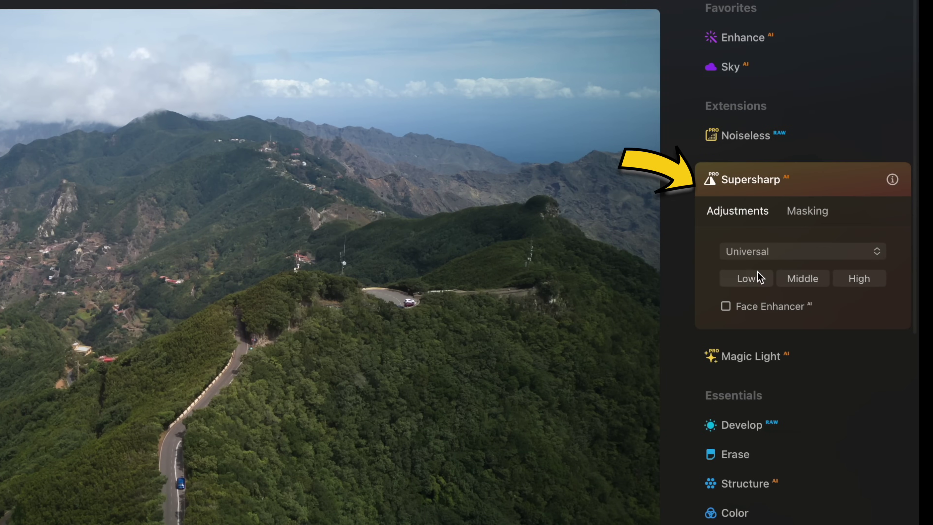
pyautogui.click(757, 272)
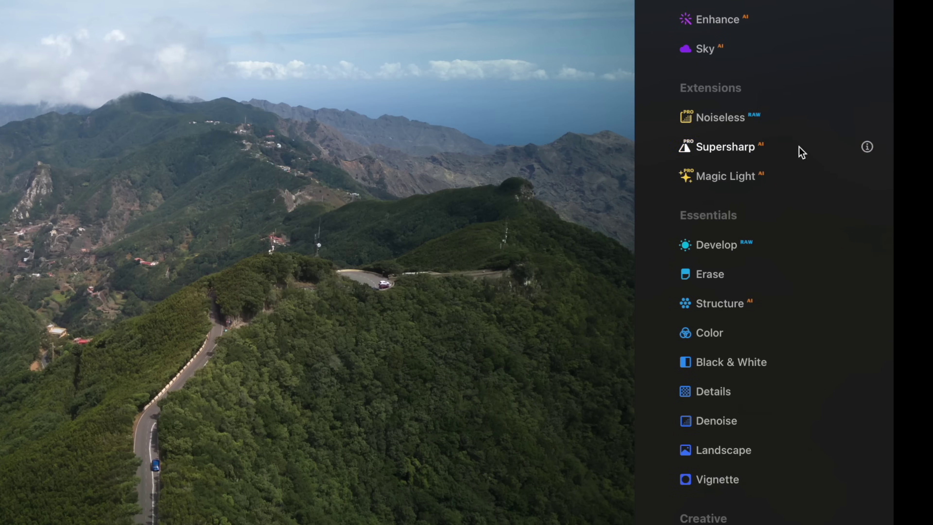
pyautogui.click(801, 150)
pyautogui.click(728, 261)
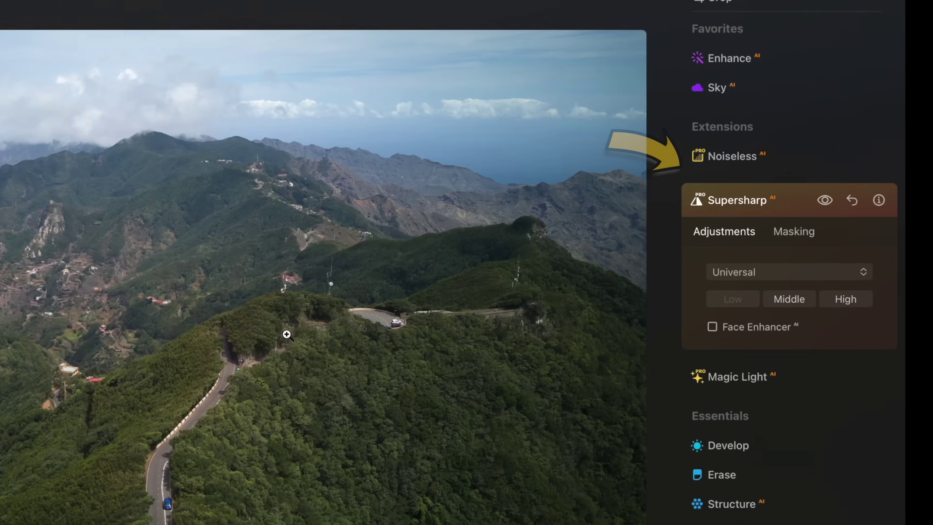
# - Apply Noiseless at the Low level to the photo and check the result at 100% magnification
pyautogui.click(782, 171)
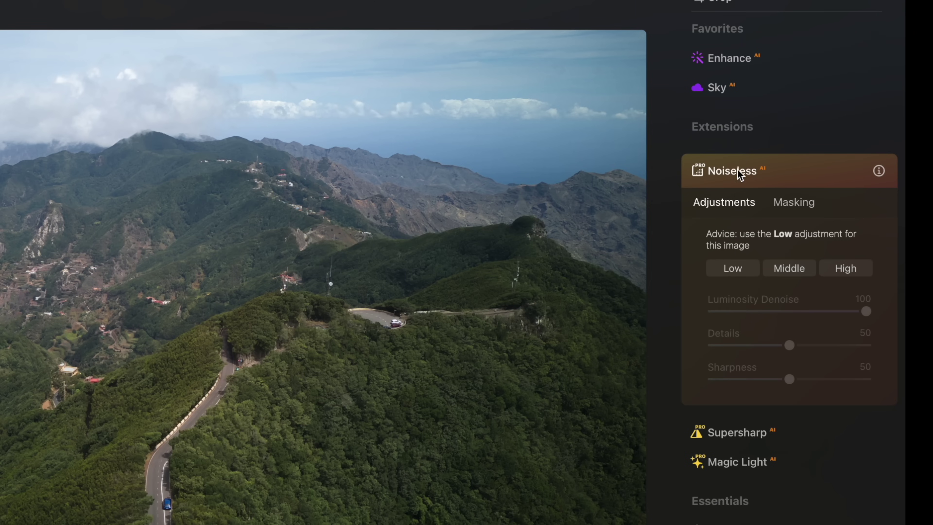
pyautogui.click(741, 263)
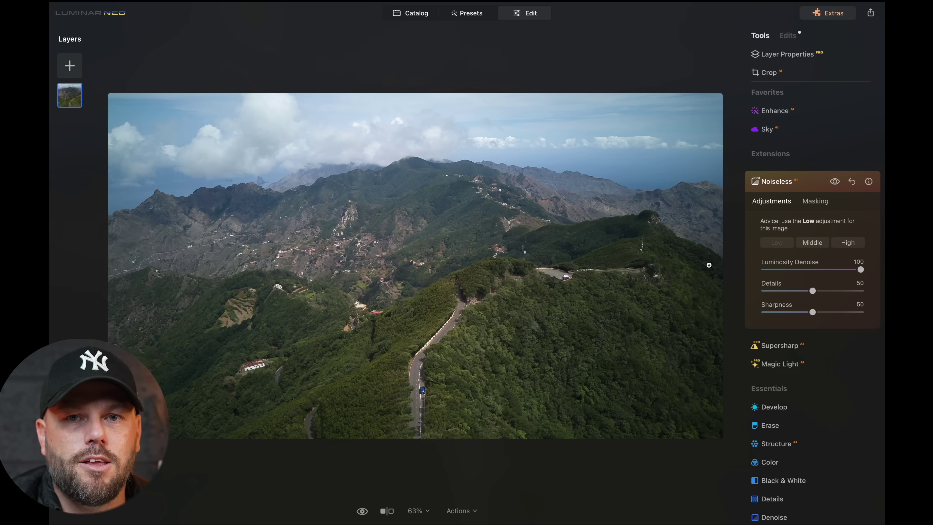
pyautogui.press('super+1')
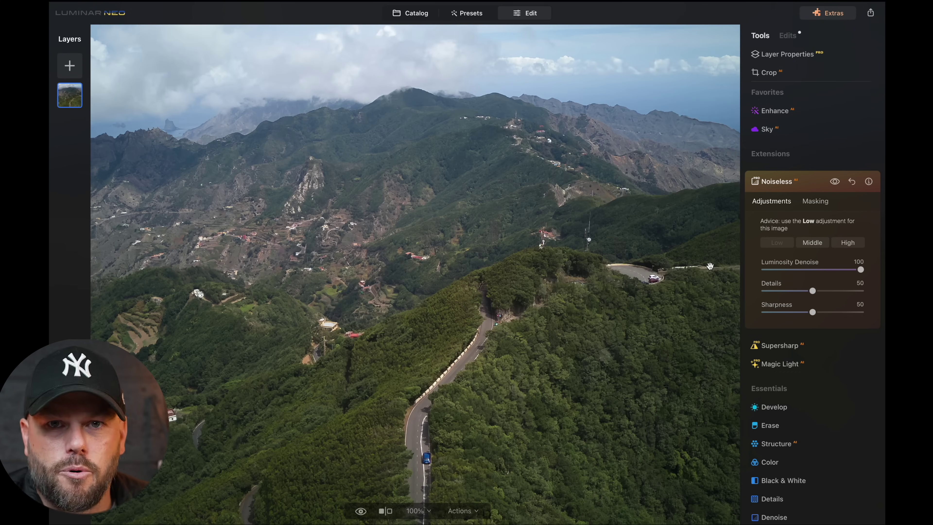
pyautogui.press('super+minus')
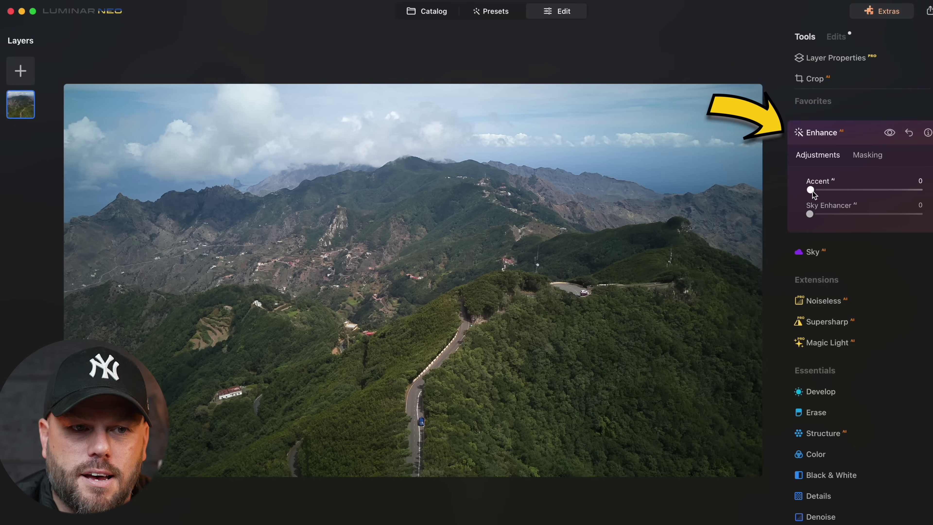
# - Set the Enhance tool's Accent amount to 42 for the photo
pyautogui.moveTo(813, 191); pyautogui.dragTo(872, 191)
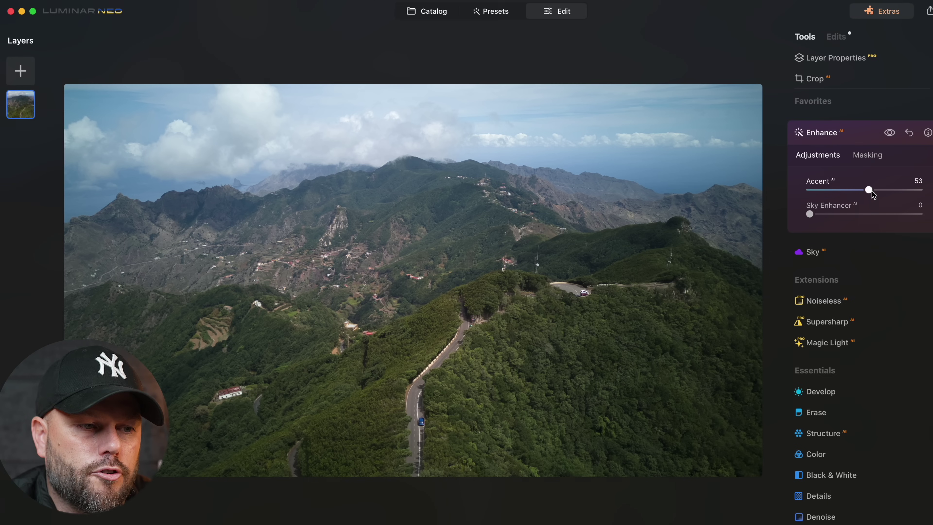
pyautogui.moveTo(872, 190)
pyautogui.mouseDown()
pyautogui.moveTo(813, 188)
pyautogui.moveTo(855, 186)
pyautogui.mouseUp()
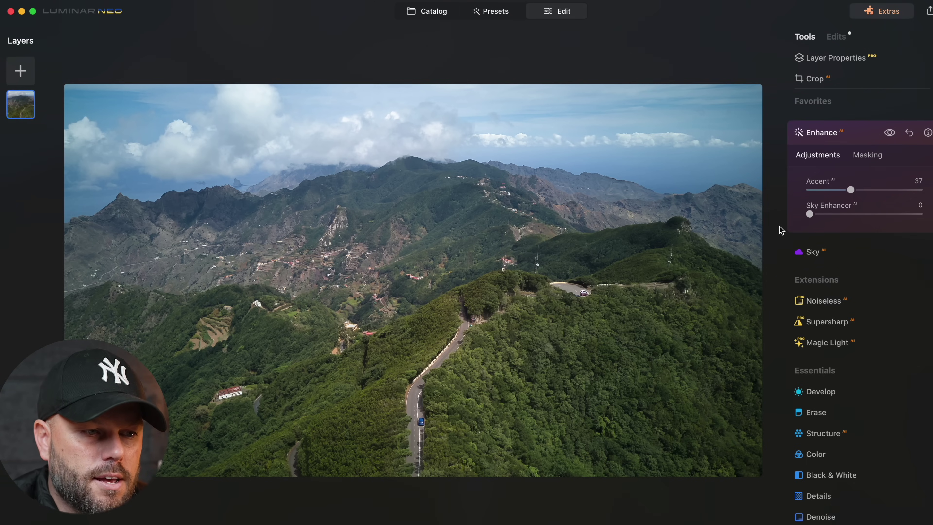
pyautogui.moveTo(851, 190)
pyautogui.mouseDown()
pyautogui.moveTo(795, 195)
pyautogui.moveTo(847, 190)
pyautogui.mouseUp()
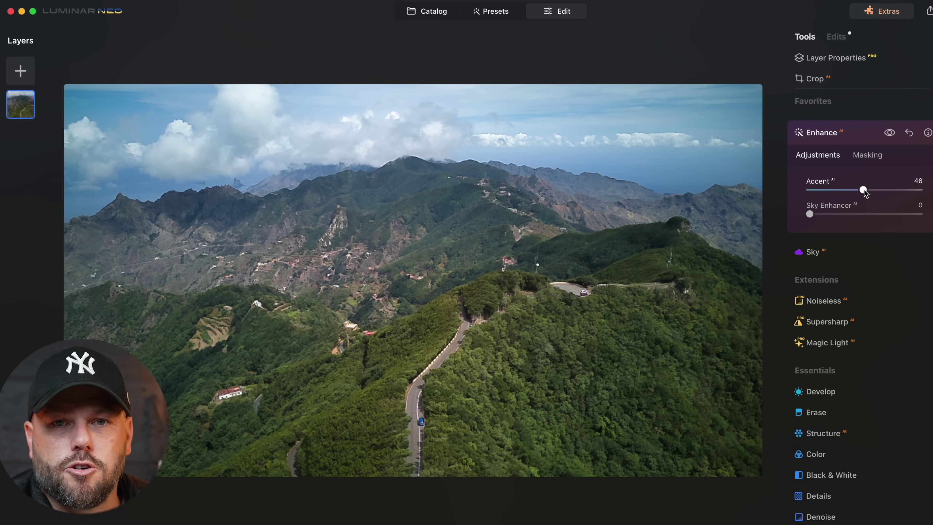
# - Try a Sky Enhancer amount of about 37 on the photo and return it to 0
pyautogui.moveTo(810, 215); pyautogui.dragTo(732, 236)
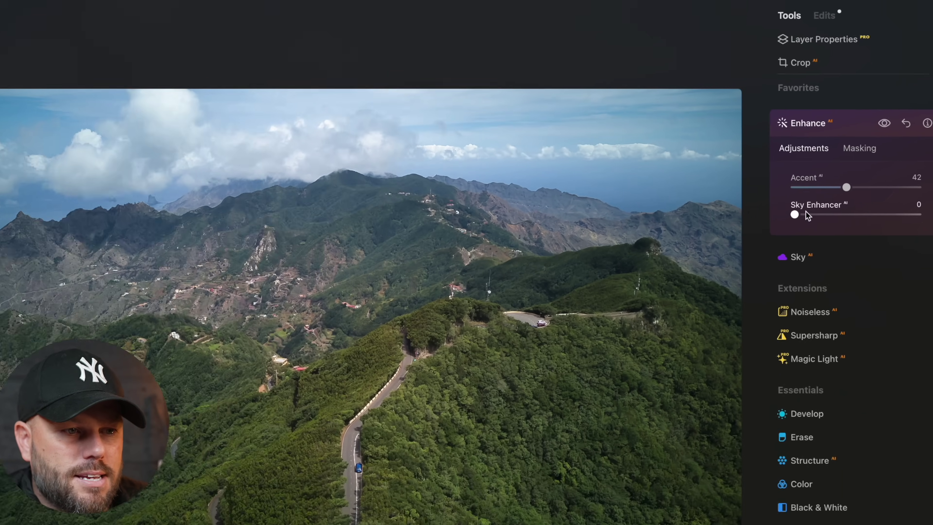
pyautogui.moveTo(735, 232); pyautogui.dragTo(812, 235)
pyautogui.moveTo(857, 214)
pyautogui.mouseDown()
pyautogui.moveTo(822, 216)
pyautogui.moveTo(850, 219)
pyautogui.mouseUp()
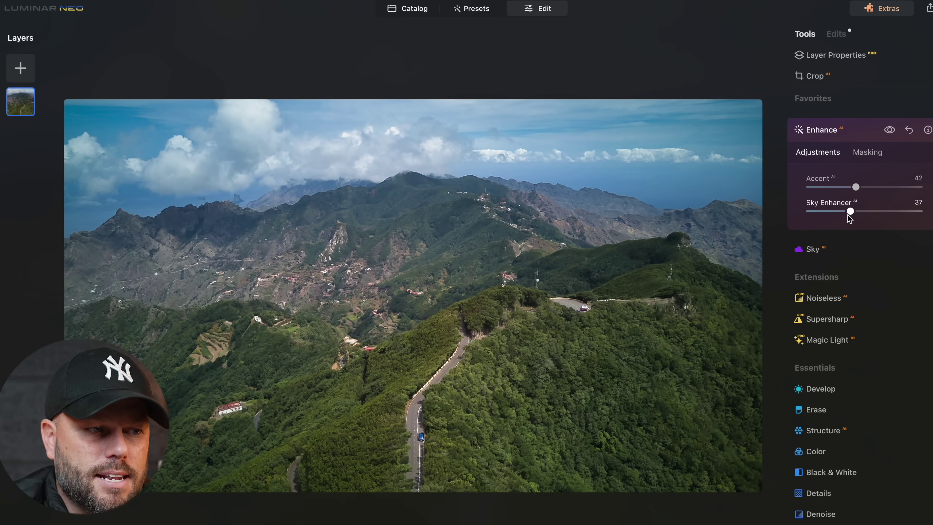
pyautogui.moveTo(848, 216); pyautogui.dragTo(809, 209)
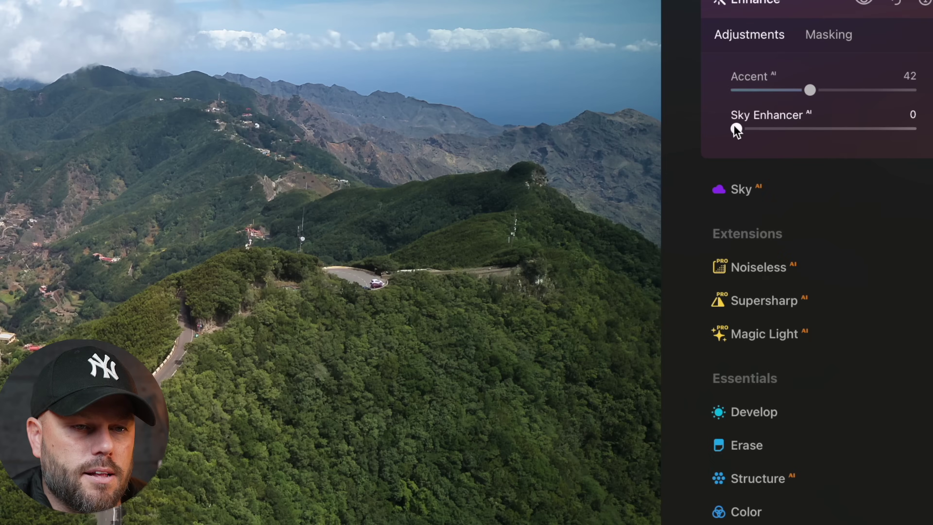
# - In the Develop light adjustments, set Exposure to 0.09 and Smart Contrast to 2
pyautogui.scroll(-5, 713, 184)
pyautogui.click(705, 238)
pyautogui.scroll(-3, 712, 289)
pyautogui.scroll(-3, 703, 286)
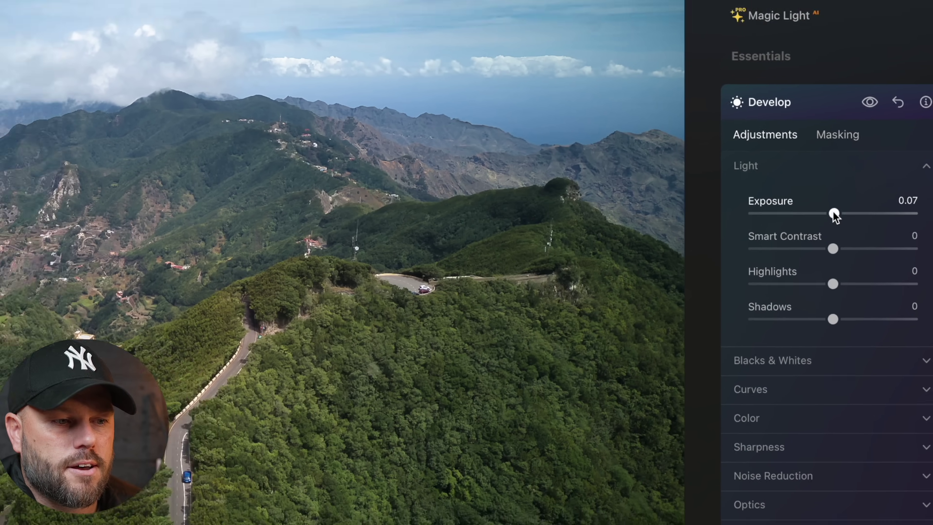
pyautogui.moveTo(825, 201); pyautogui.dragTo(829, 202)
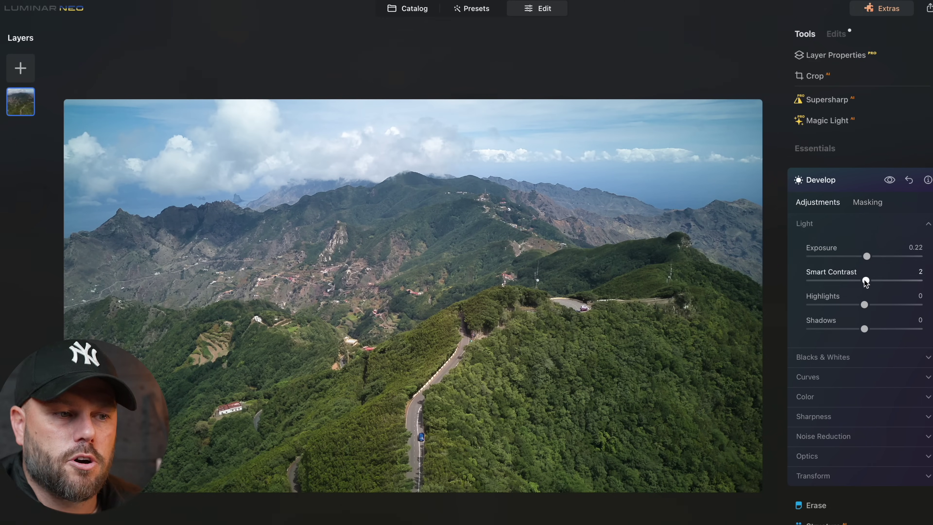
pyautogui.moveTo(870, 282); pyautogui.dragTo(834, 285)
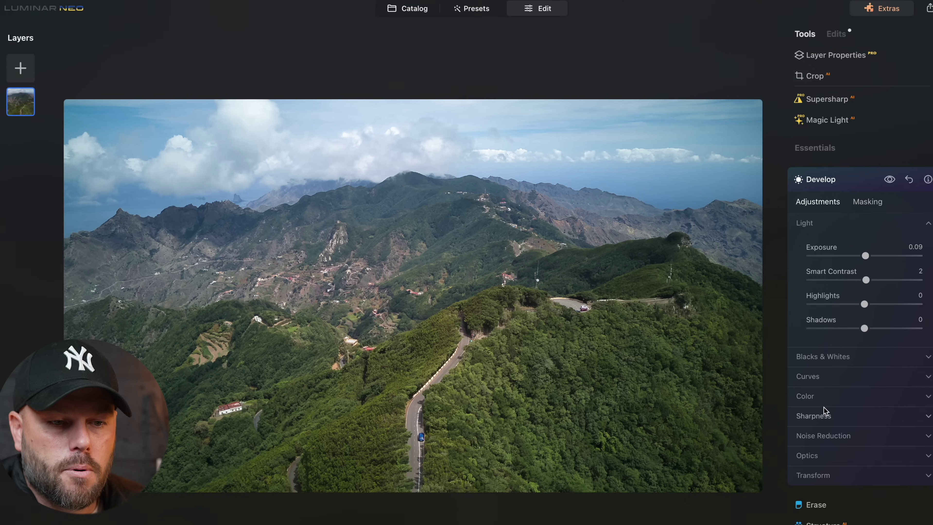
# - Relight the scene with Brightness Near at 47 and Brightness Far at -15
pyautogui.scroll(-5, 825, 410)
pyautogui.scroll(-5, 825, 411)
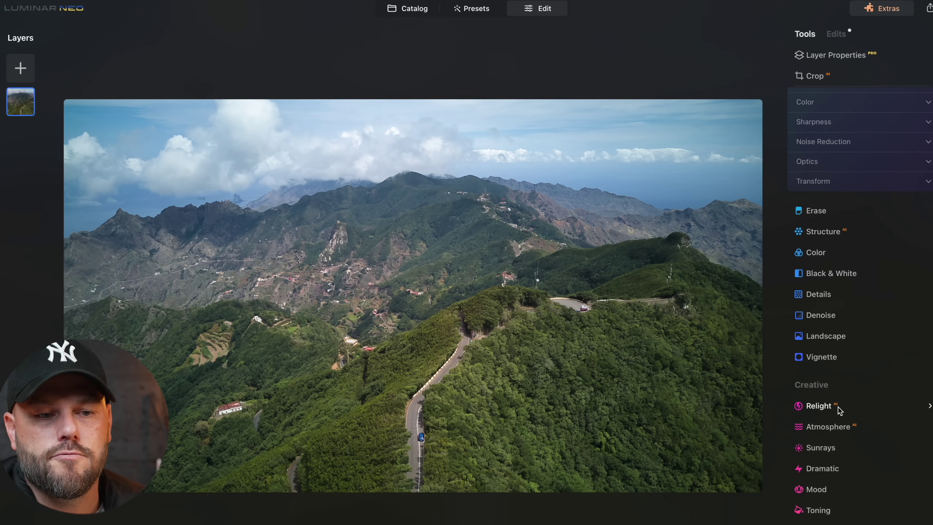
pyautogui.click(855, 366)
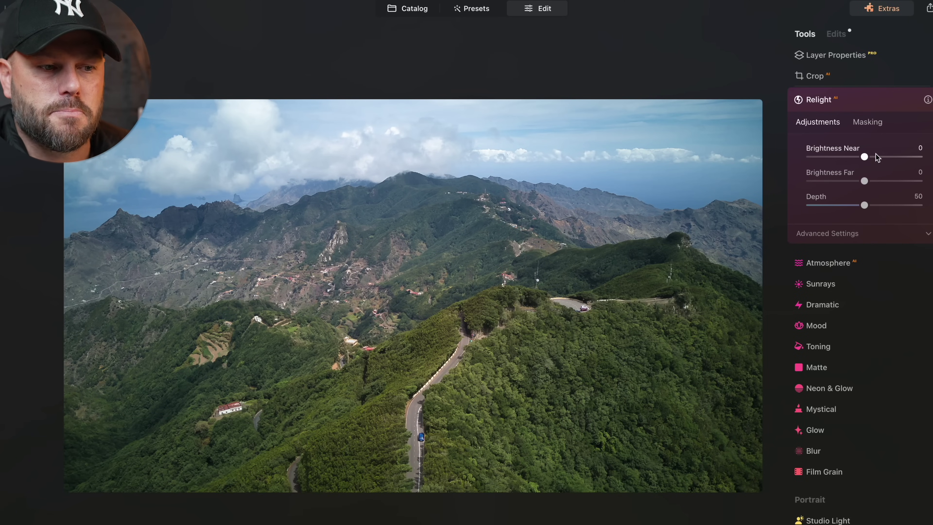
pyautogui.moveTo(866, 157); pyautogui.dragTo(895, 157)
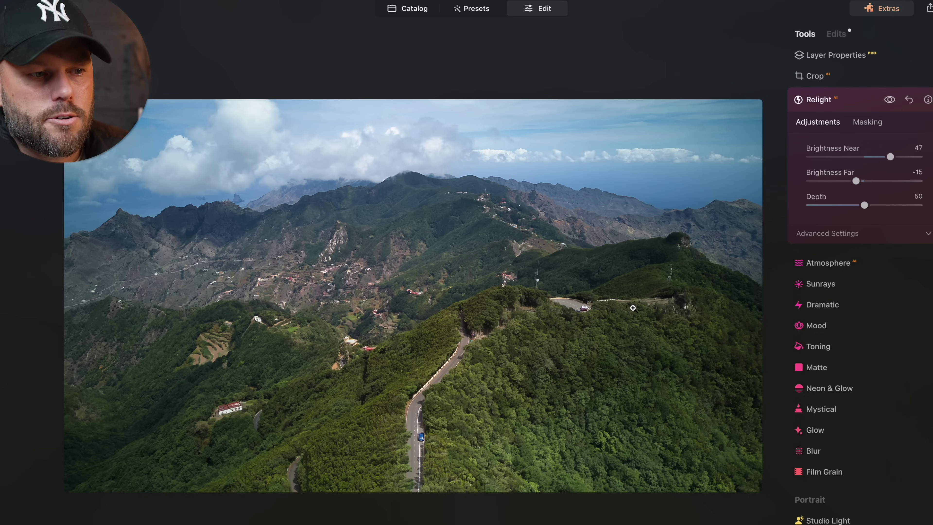
# - Erase the road signs and the small green object beside the road bend, using a brush size of 20
pyautogui.click(469, 343)
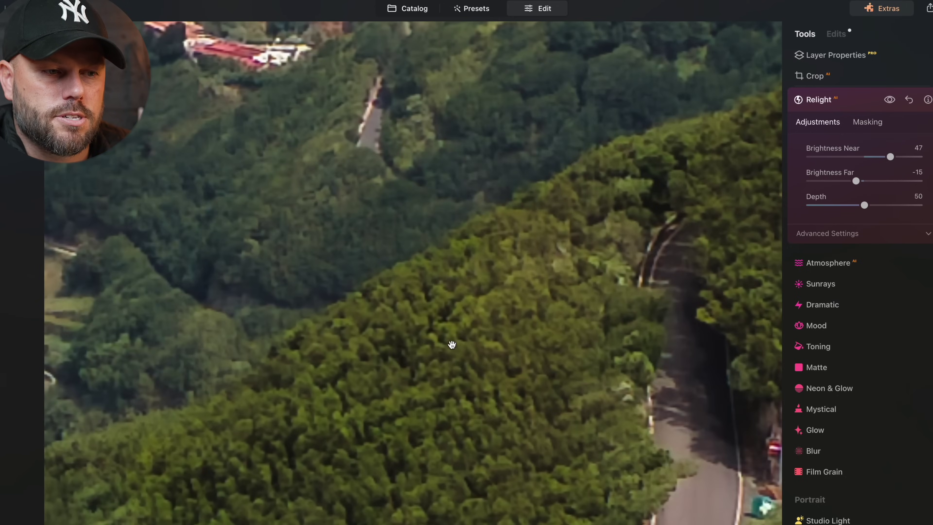
pyautogui.rightClick(239, 210)
pyautogui.click(541, 354)
pyautogui.moveTo(585, 371); pyautogui.dragTo(289, 154)
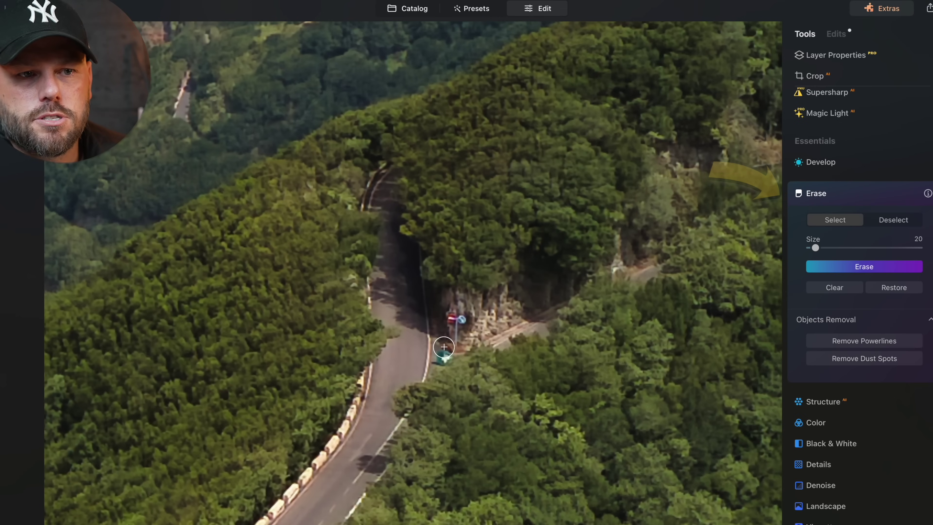
pyautogui.moveTo(452, 317); pyautogui.dragTo(463, 342)
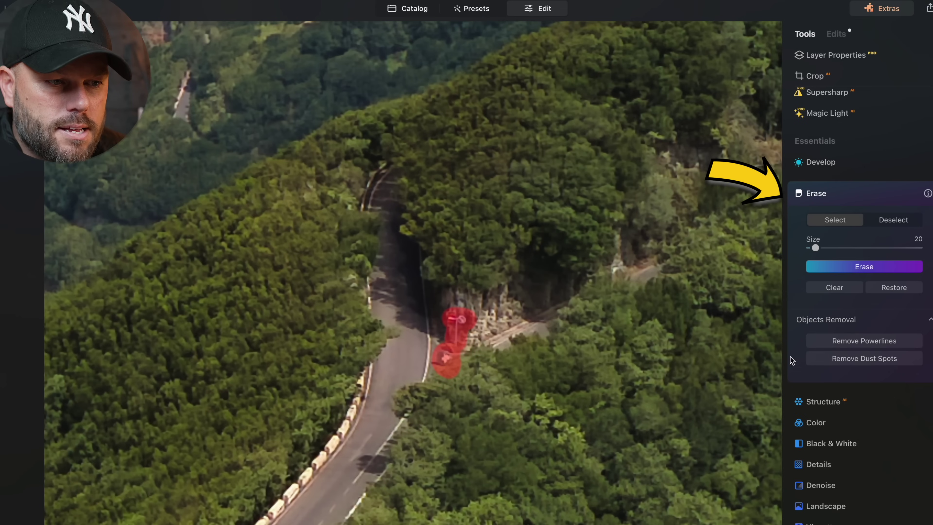
pyautogui.click(854, 267)
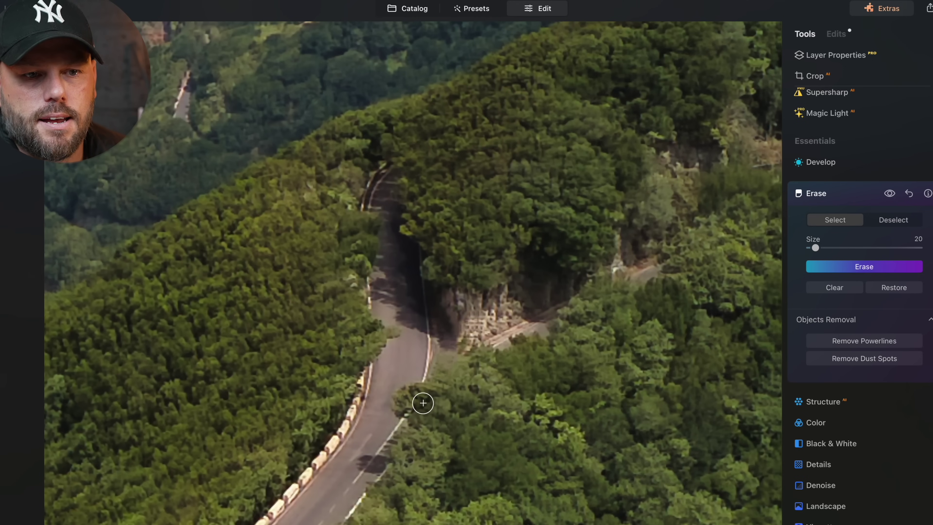
# - Add Cold fire.cube from the Normal Luts folder on Extreme SSD as a custom LUT for Mood
pyautogui.scroll(-5, 422, 403)
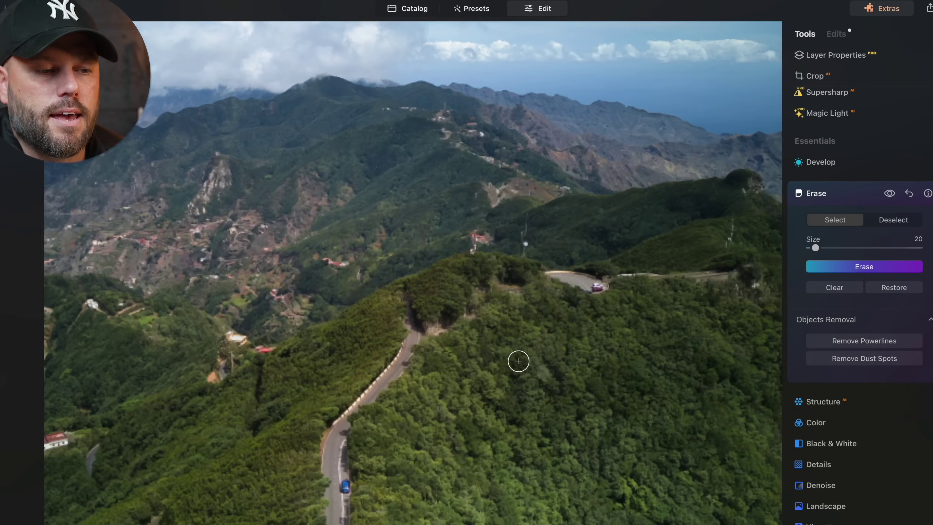
pyautogui.scroll(-2, 518, 360)
pyautogui.scroll(2, 518, 360)
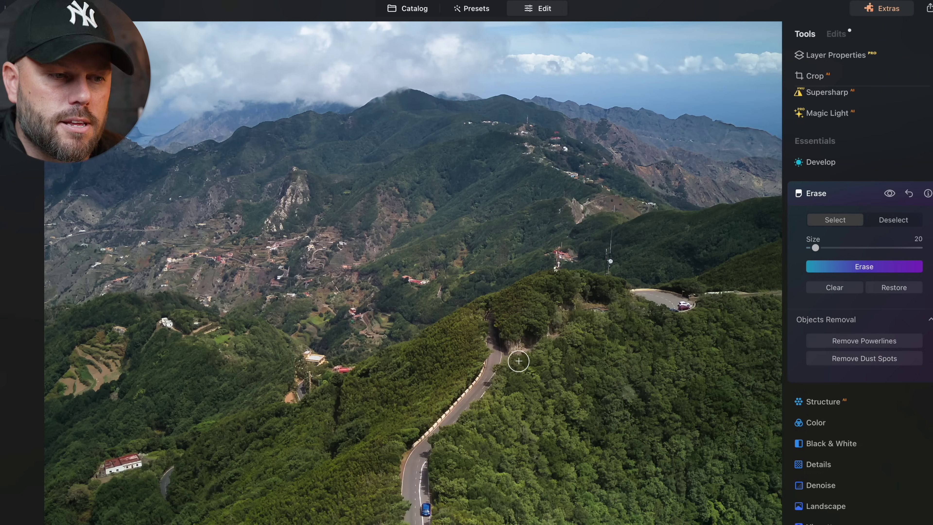
pyautogui.scroll(-2, 519, 360)
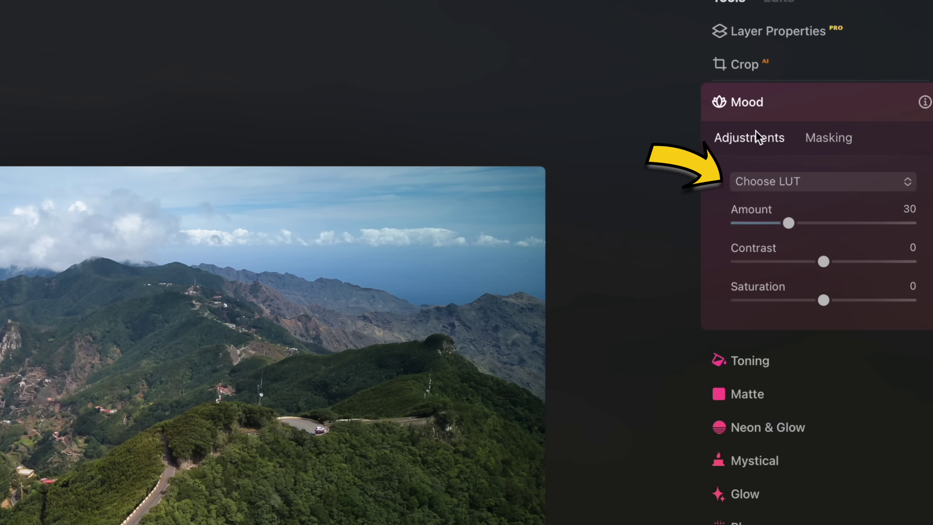
pyautogui.click(794, 184)
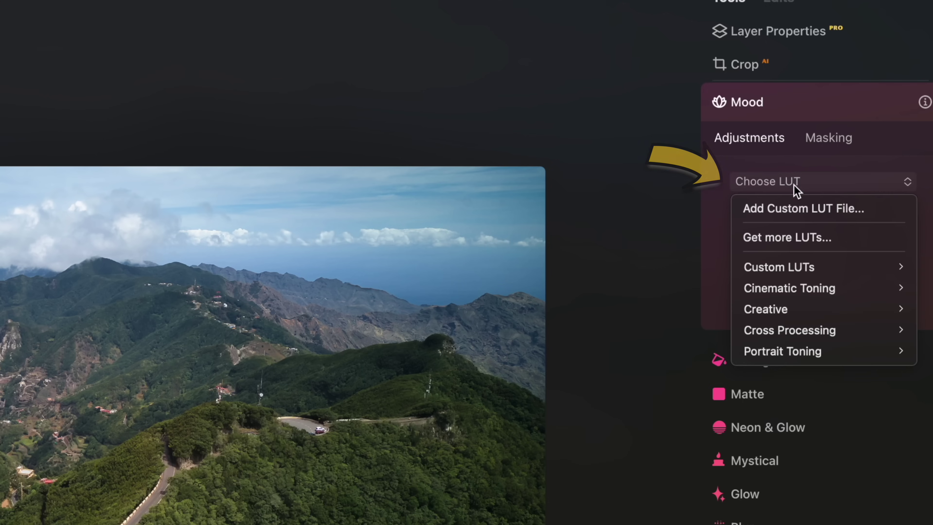
pyautogui.click(797, 210)
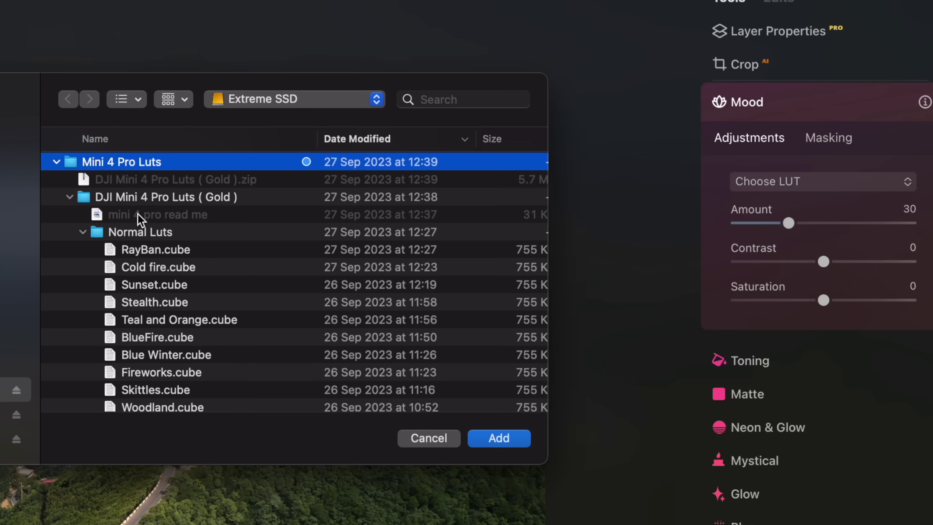
pyautogui.click(153, 267)
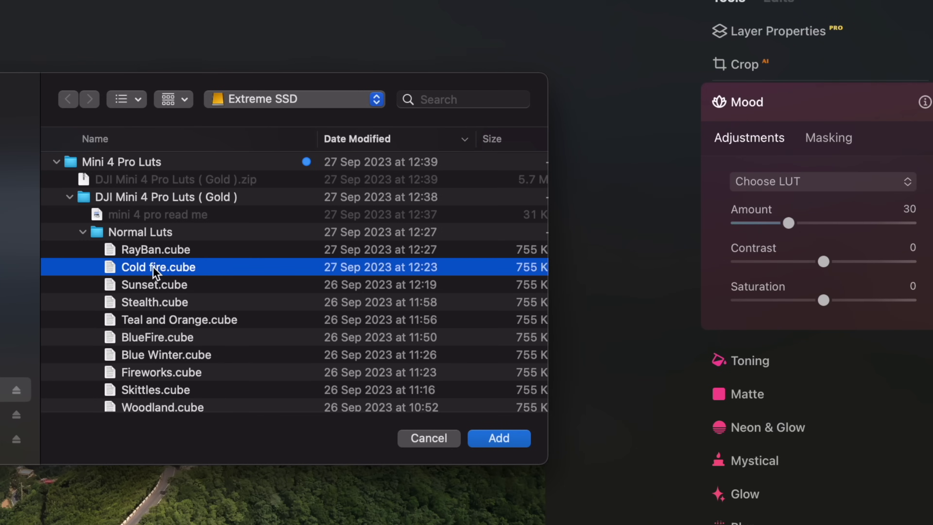
pyautogui.click(506, 436)
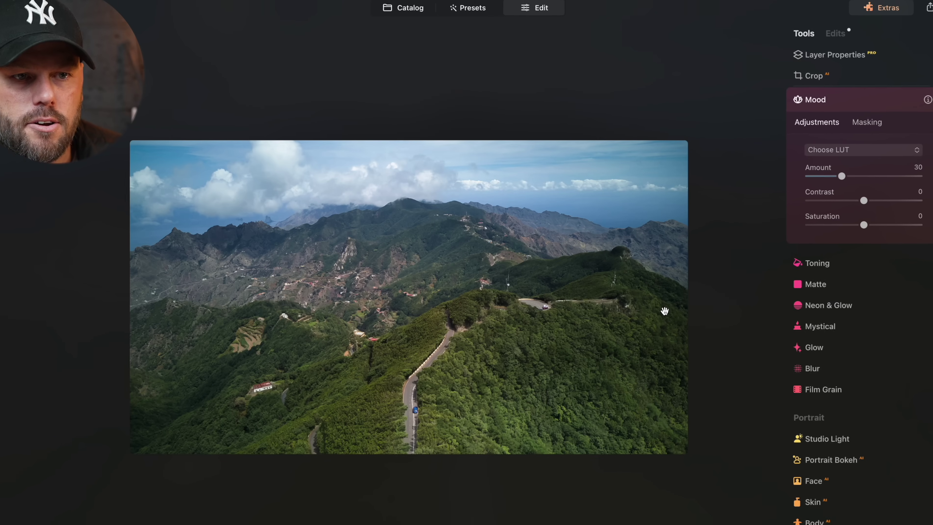
# - Apply the custom Cold fire LUT to the photo as its Mood
pyautogui.click(844, 149)
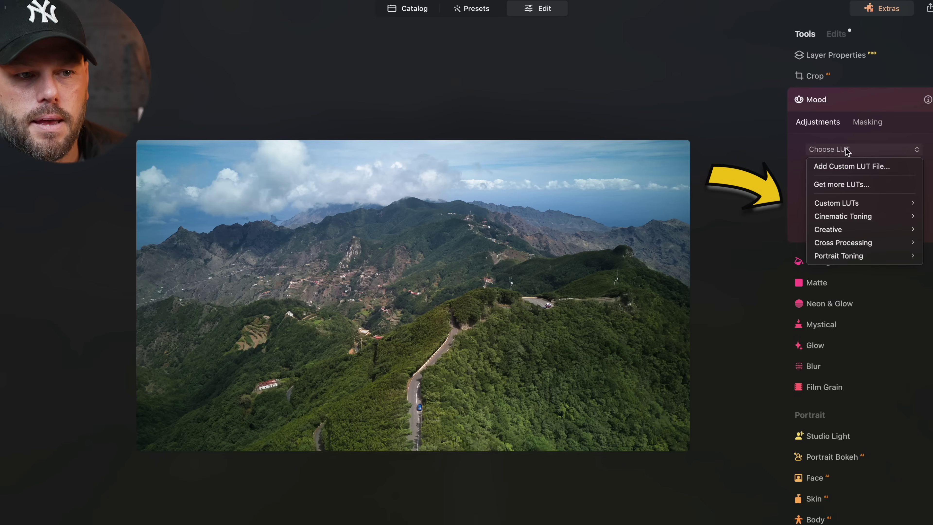
pyautogui.moveTo(851, 203)
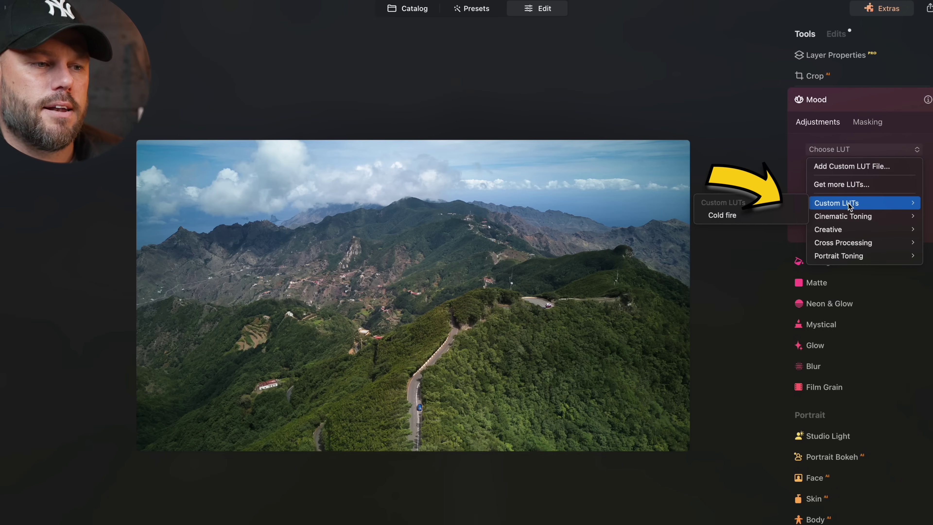
pyautogui.click(745, 216)
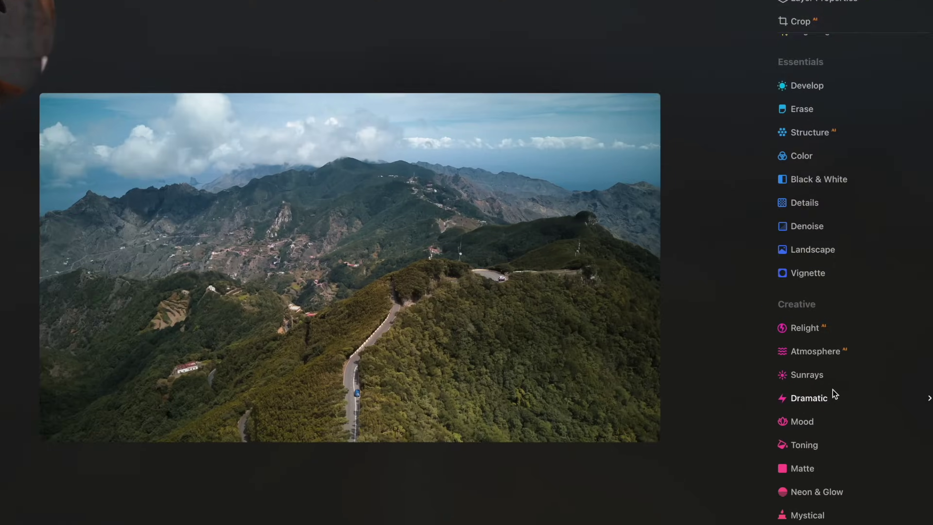
# - Try the Sunrays effect with the sun center placed in the photo's lower-right corner, varying the Amount
pyautogui.click(834, 376)
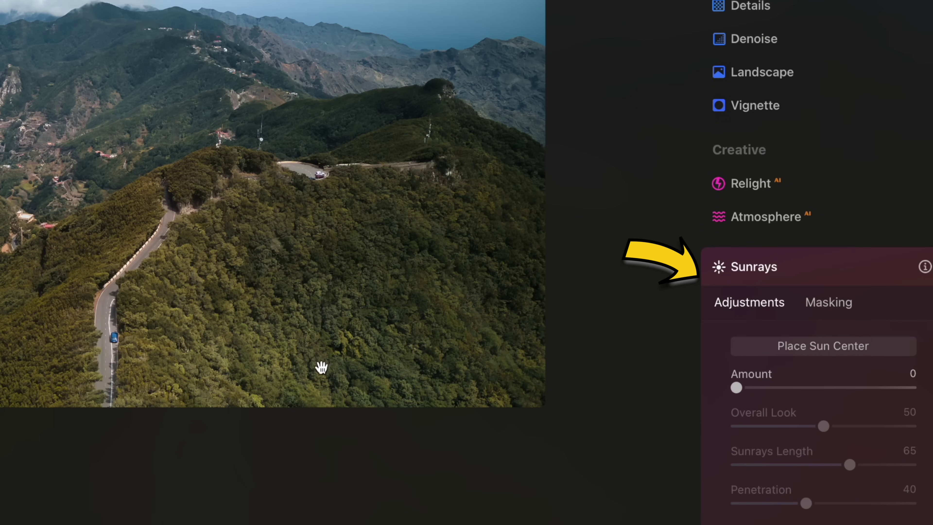
pyautogui.click(781, 348)
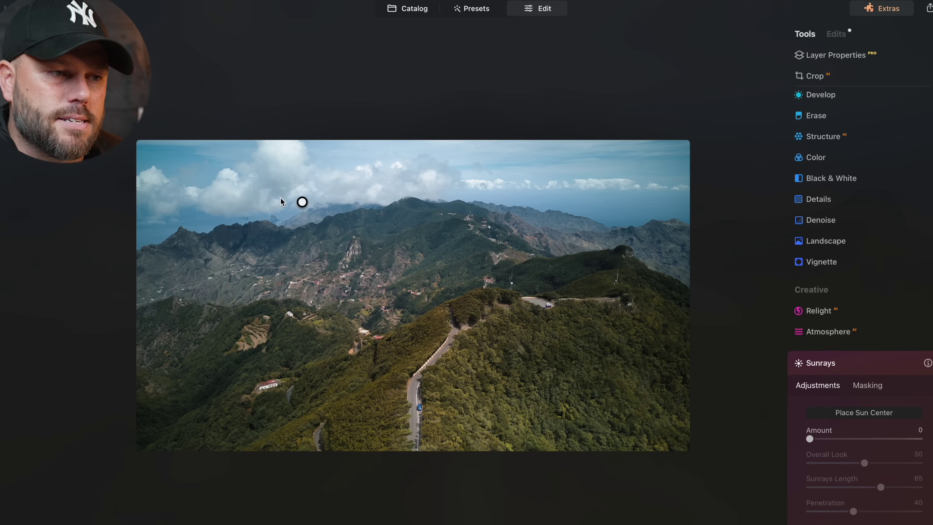
pyautogui.click(302, 201)
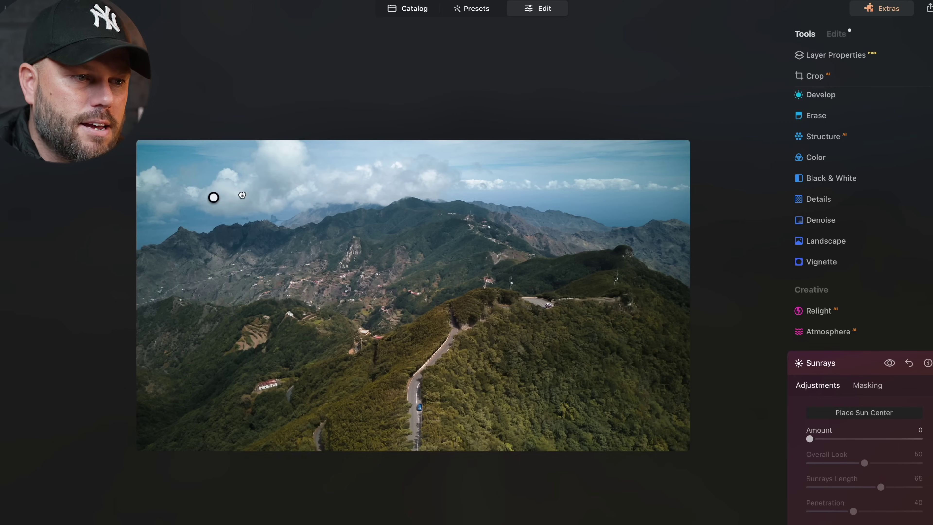
pyautogui.click(500, 277)
pyautogui.moveTo(500, 277)
pyautogui.mouseDown()
pyautogui.moveTo(321, 261)
pyautogui.moveTo(575, 349)
pyautogui.moveTo(683, 443)
pyautogui.mouseUp()
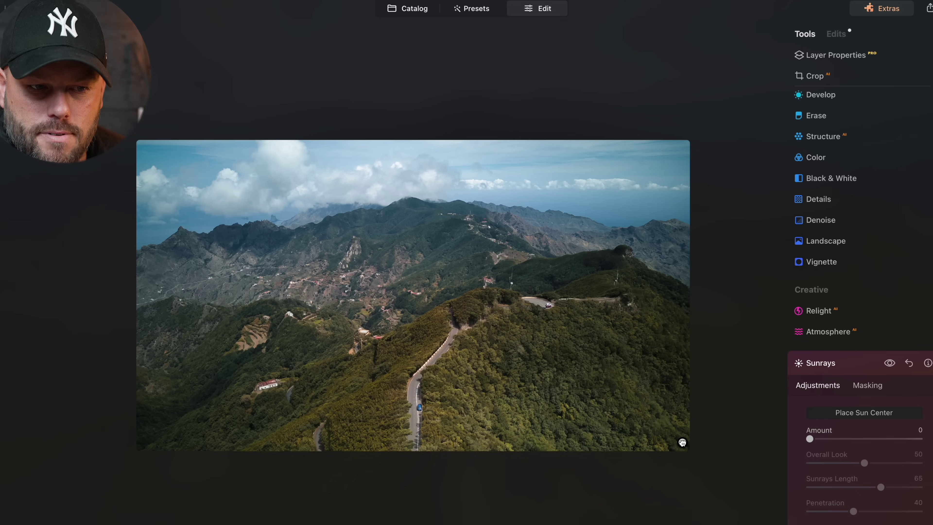
pyautogui.click(813, 438)
pyautogui.moveTo(816, 438)
pyautogui.mouseDown()
pyautogui.moveTo(899, 440)
pyautogui.moveTo(808, 443)
pyautogui.mouseUp()
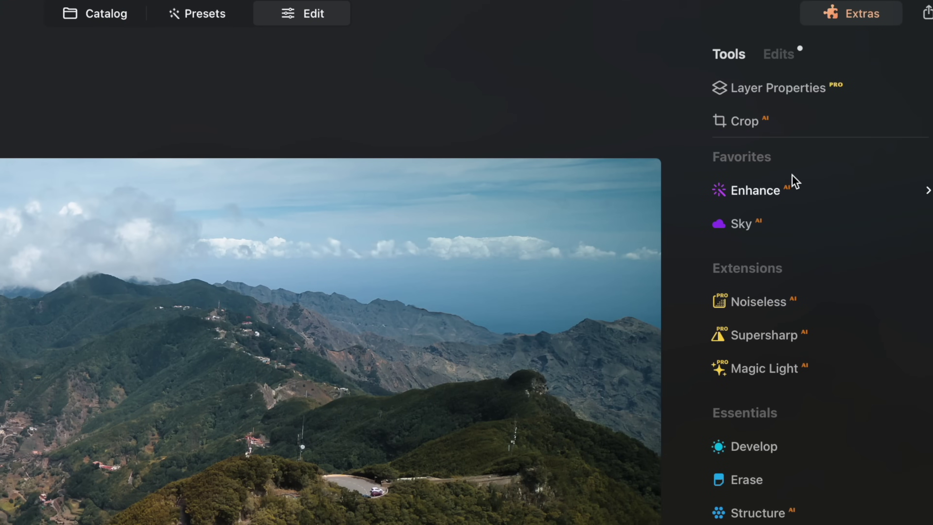
# - Crop the landscape photo to the Transposed portrait ratio, framing the road with the blue car, and apply the crop
pyautogui.click(774, 121)
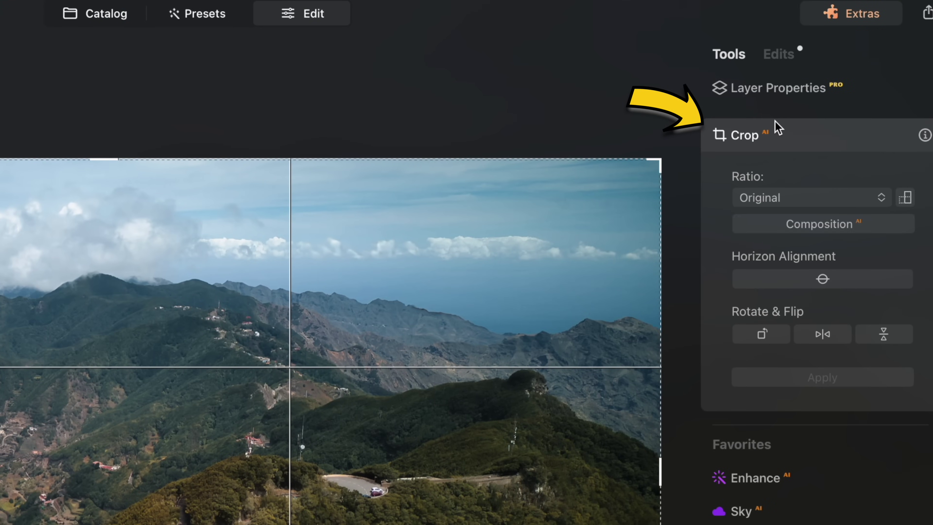
pyautogui.click(905, 198)
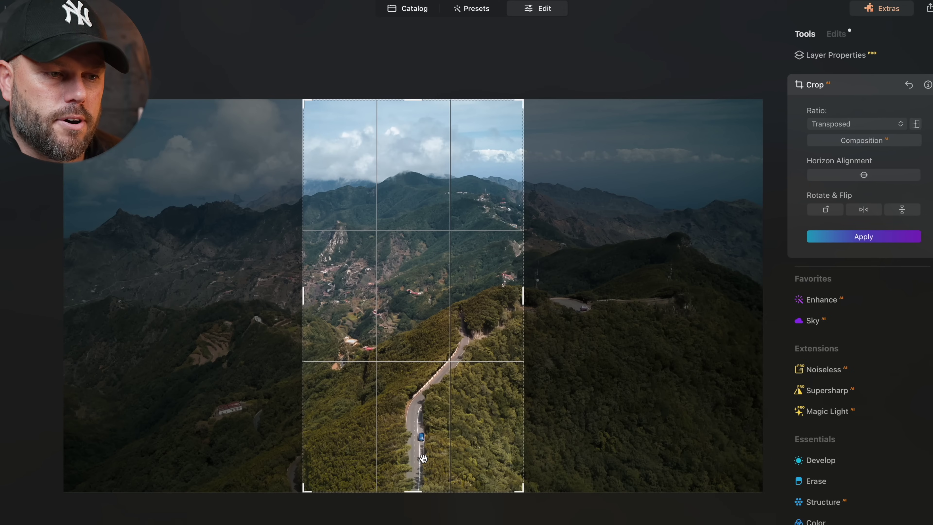
pyautogui.click(833, 239)
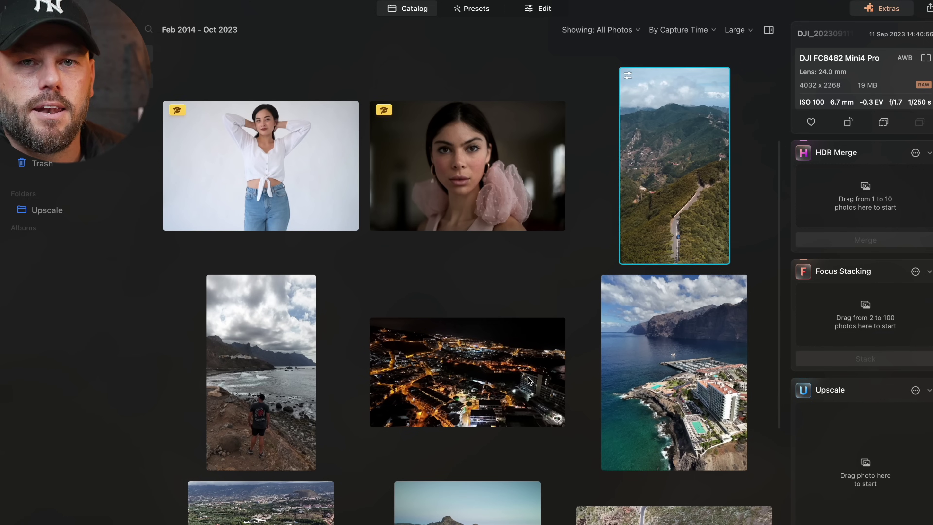
# - Open the night city aerial photo for editing, inspect its dark areas up close, and apply Noiseless at Low
pyautogui.doubleClick(514, 382)
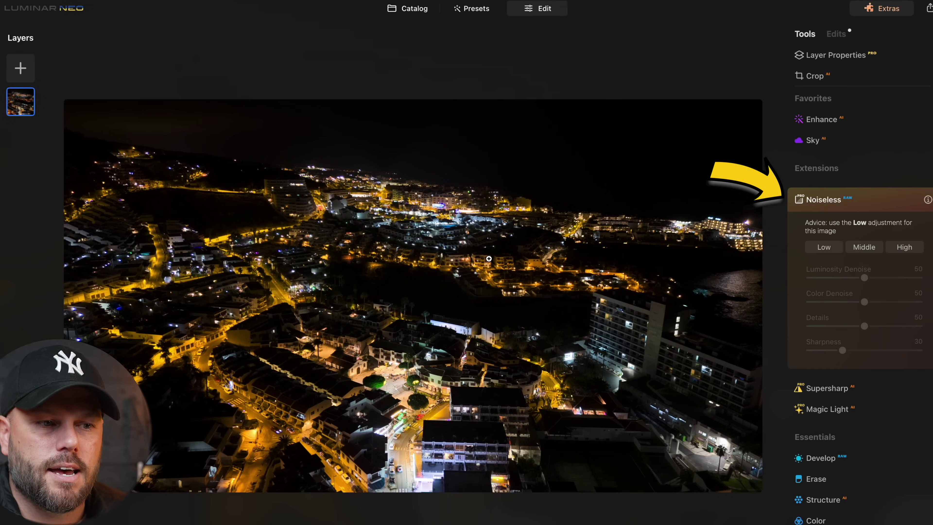
pyautogui.scroll(10, 489, 258)
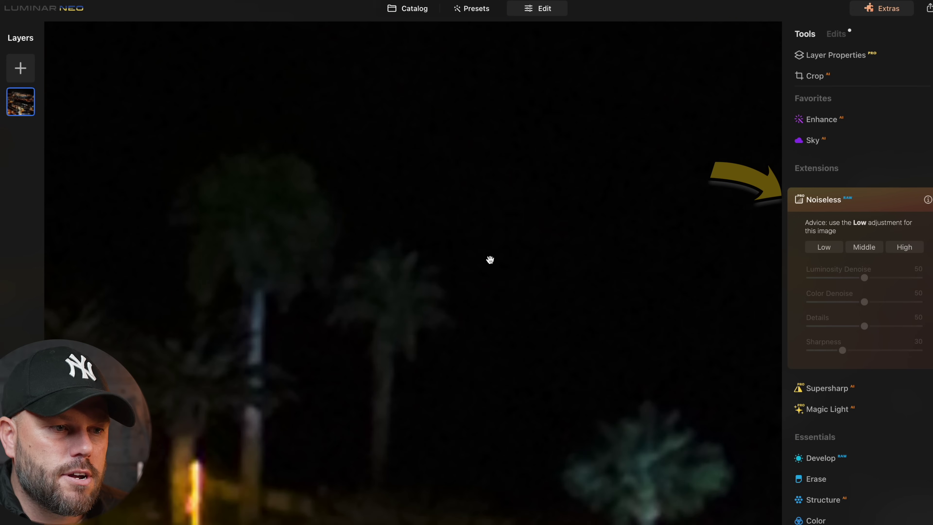
pyautogui.scroll(-10, 490, 260)
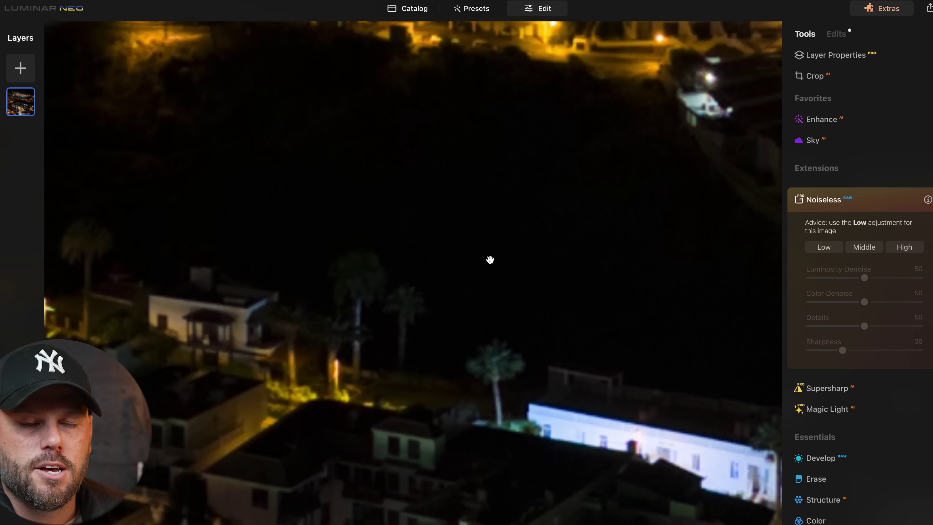
pyautogui.scroll(3, 490, 260)
pyautogui.scroll(-3, 490, 259)
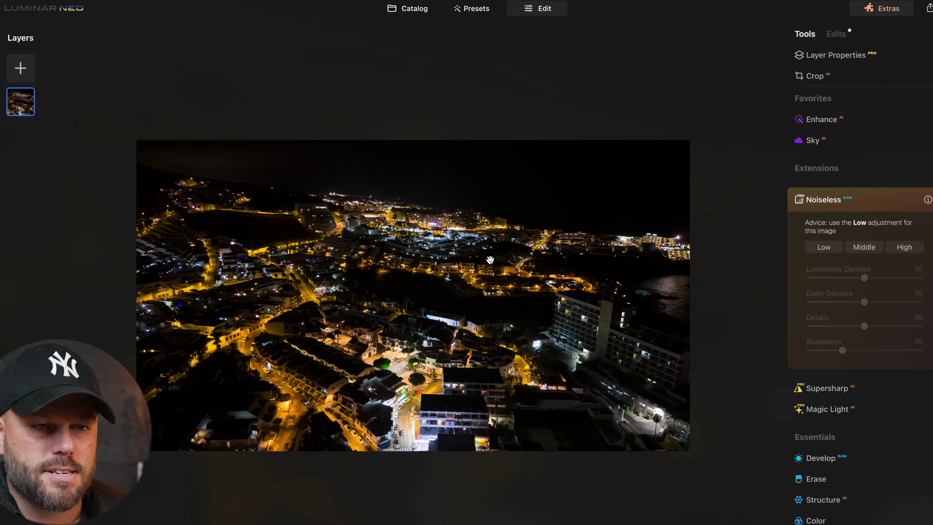
pyautogui.click(827, 246)
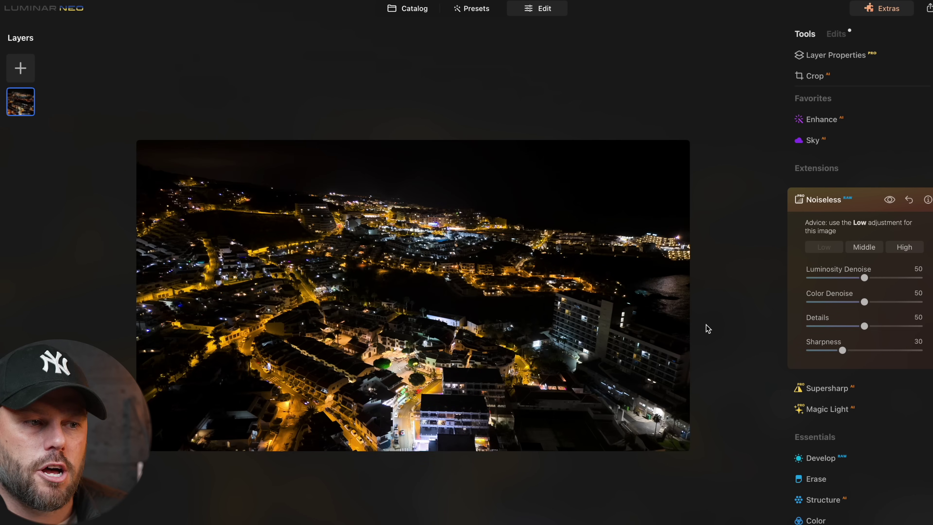
pyautogui.scroll(3, 708, 328)
pyautogui.scroll(-2, 708, 329)
# - Try Enhance on the night city photo with Accent at 42, and reset it
pyautogui.click(882, 119)
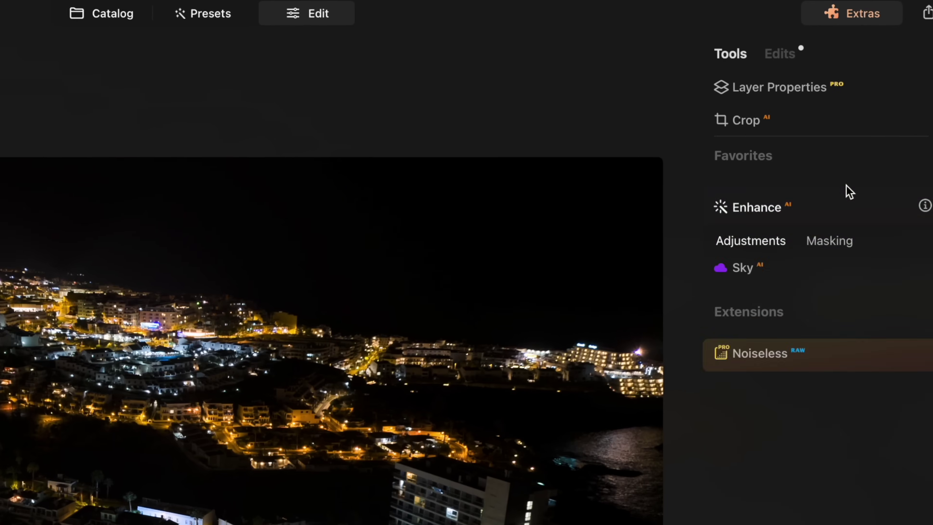
pyautogui.moveTo(742, 297); pyautogui.dragTo(793, 299)
pyautogui.moveTo(842, 187); pyautogui.dragTo(860, 186)
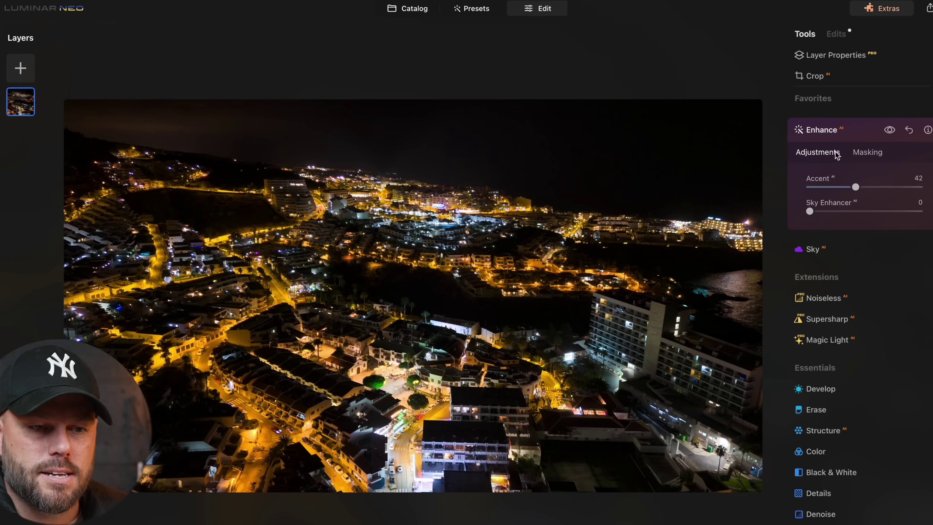
pyautogui.click(907, 130)
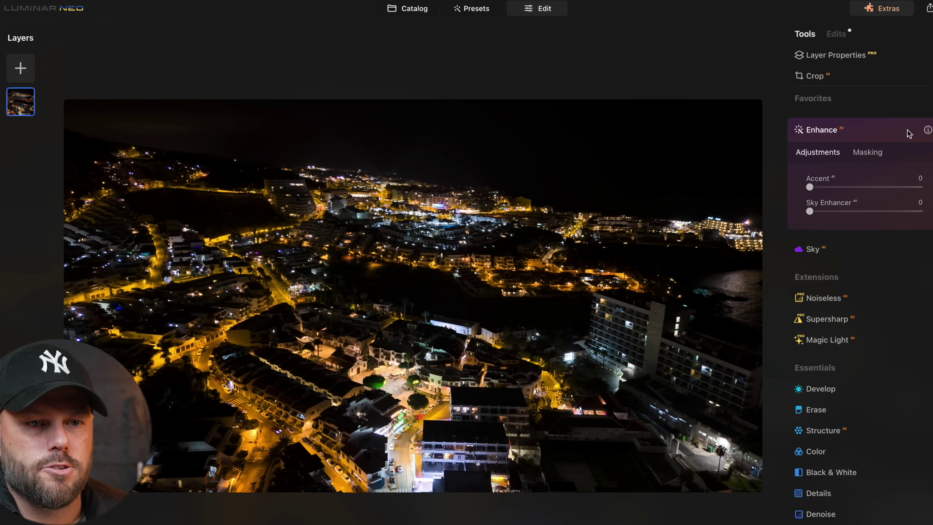
# - Try raising the Develop Exposure to 3.02 and return it to about zero
pyautogui.click(882, 389)
pyautogui.moveTo(865, 359); pyautogui.dragTo(899, 358)
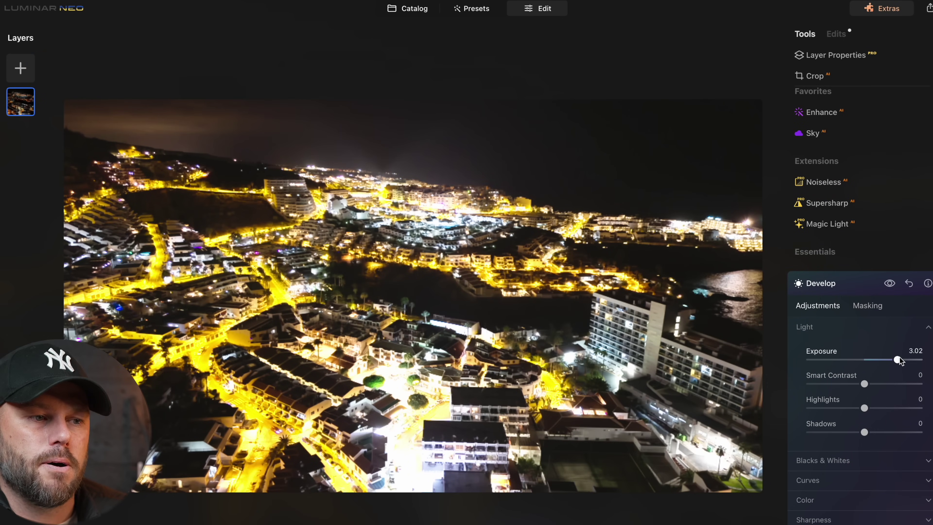
pyautogui.moveTo(899, 358); pyautogui.dragTo(868, 358)
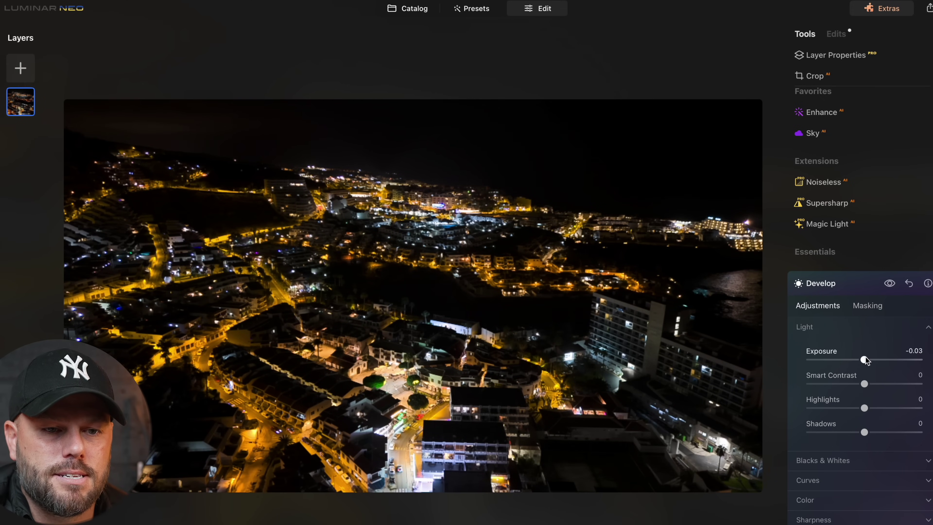
# - Brighten the night city photo by raising Accent in Enhance
pyautogui.click(864, 120)
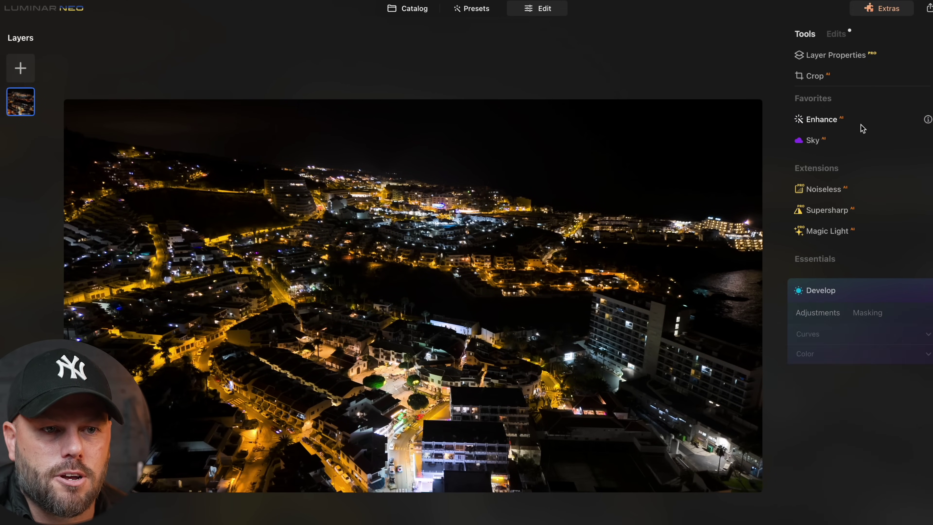
pyautogui.moveTo(811, 188); pyautogui.dragTo(860, 189)
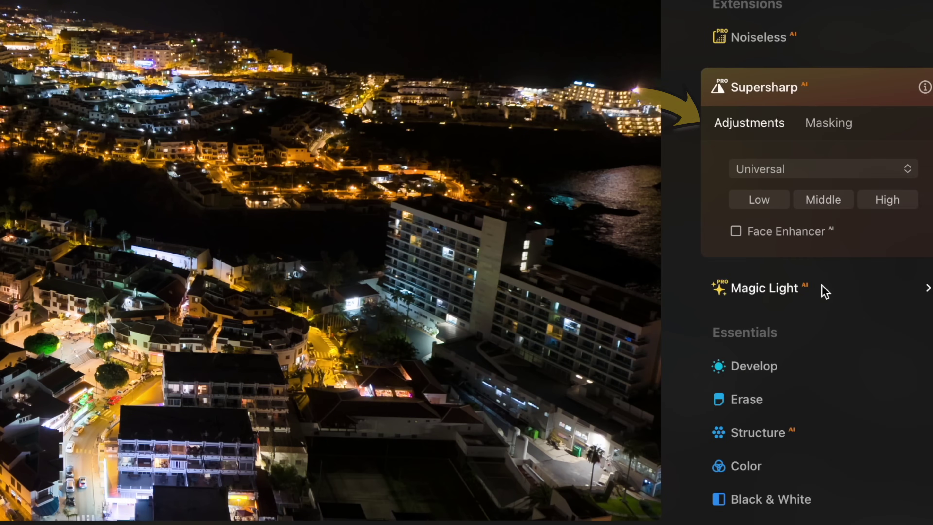
# - Add Magic Light starbursts to the city lights at Intensity 100 and compare the result with the original photo
pyautogui.click(865, 347)
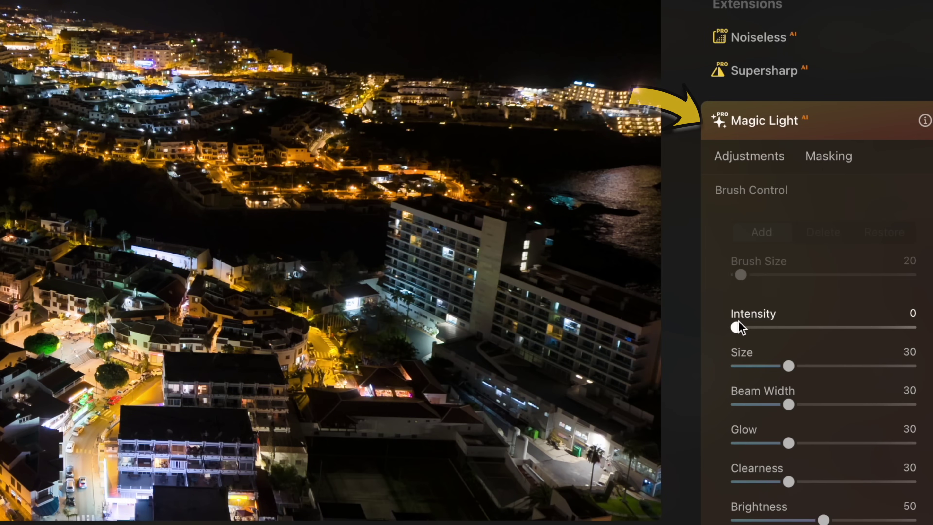
pyautogui.moveTo(736, 327); pyautogui.dragTo(783, 327)
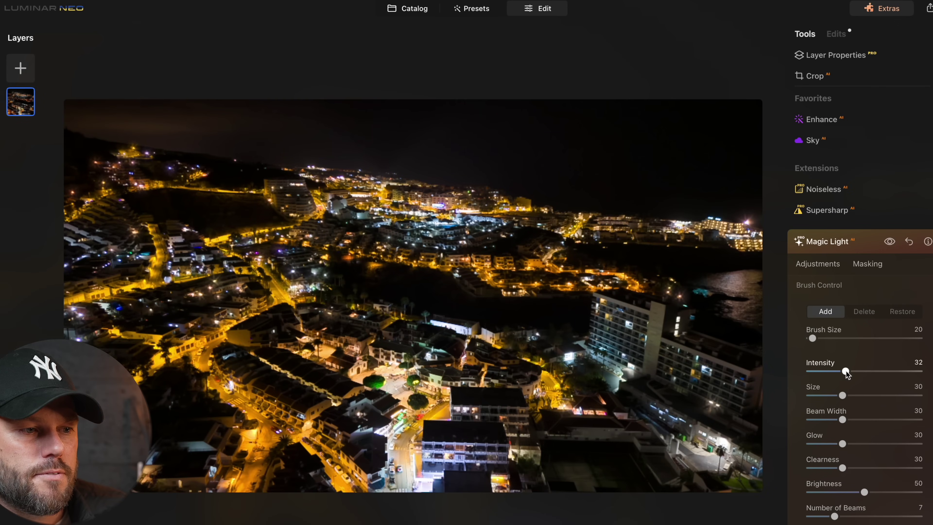
pyautogui.moveTo(845, 374); pyautogui.dragTo(924, 378)
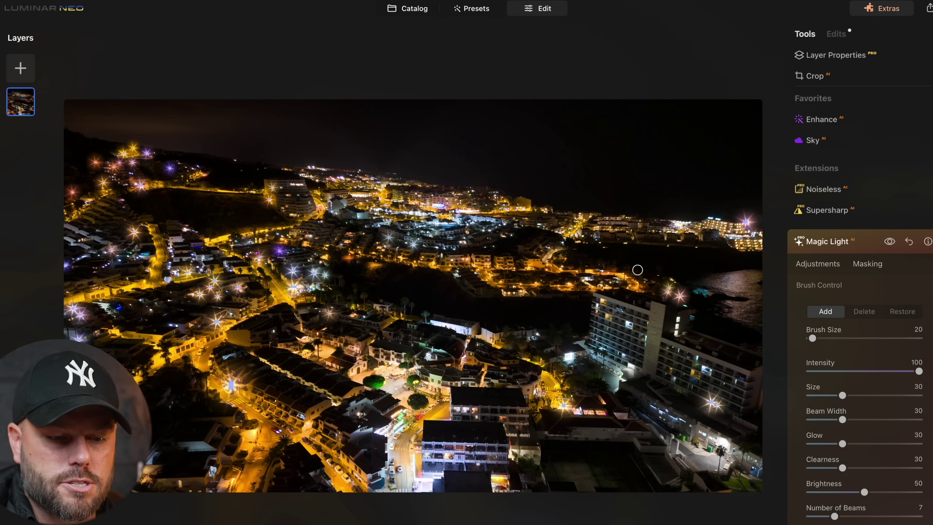
pyautogui.press('\\')
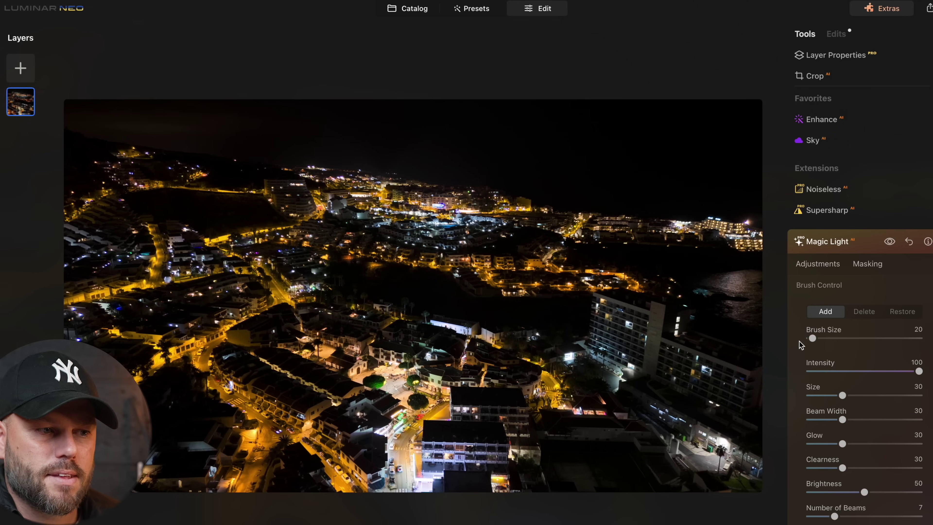
pyautogui.press('\\')
pyautogui.press('\\')
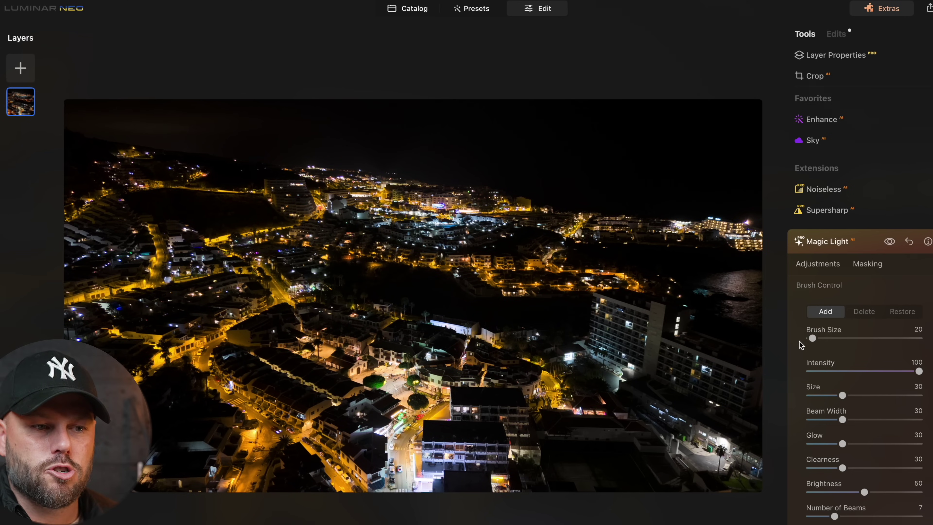
pyautogui.press('\\')
# - Tone Magic Light down to Intensity 7, brushing extra lights onto the blue rooftop signs and the bright light beside the hotel
pyautogui.moveTo(918, 371); pyautogui.dragTo(845, 372)
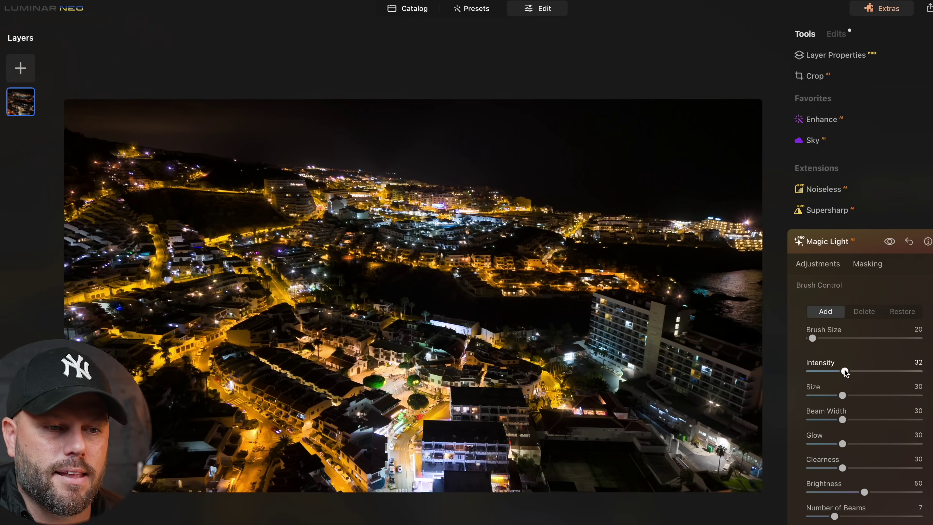
pyautogui.moveTo(846, 372); pyautogui.dragTo(829, 371)
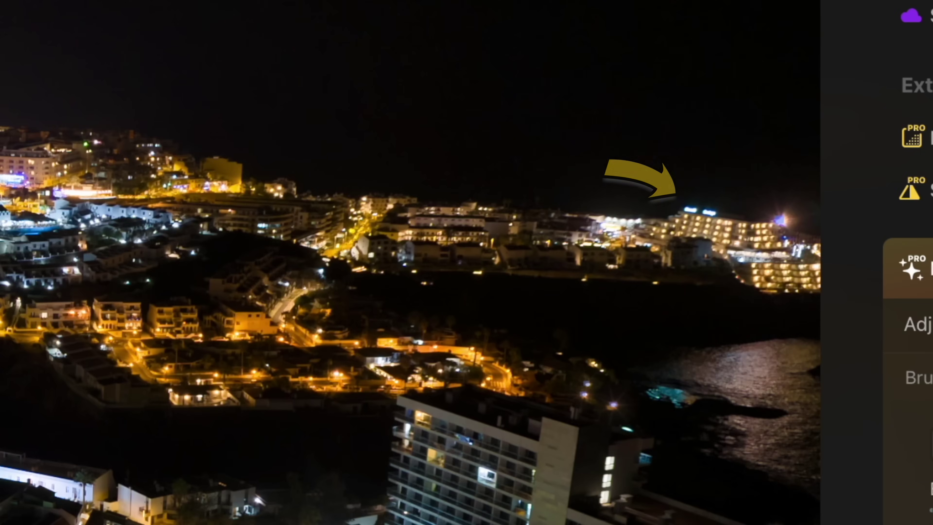
pyautogui.moveTo(715, 210); pyautogui.dragTo(691, 208)
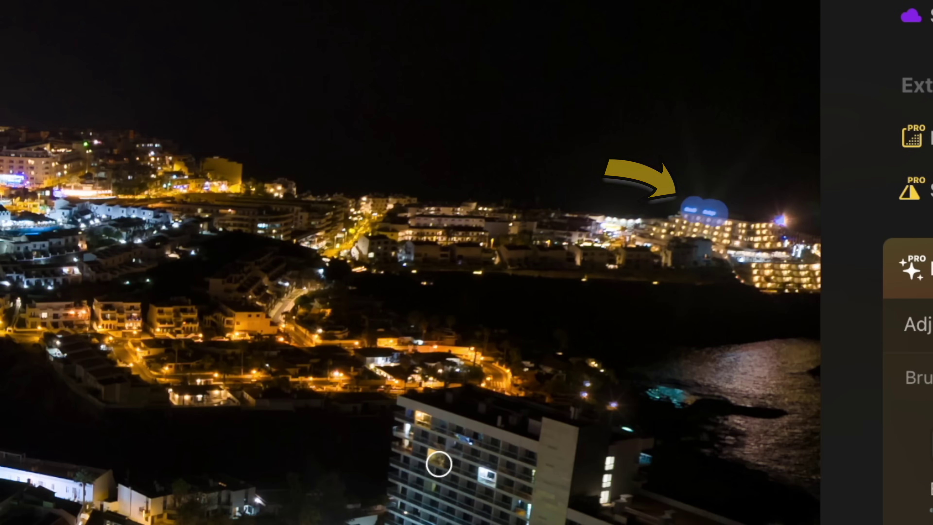
pyautogui.click(487, 473)
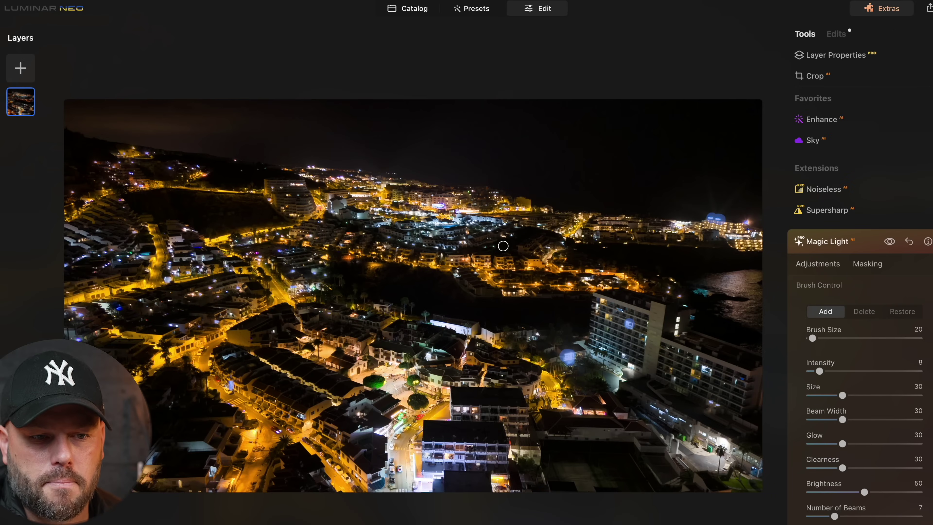
pyautogui.moveTo(820, 371)
pyautogui.mouseDown()
pyautogui.moveTo(915, 373)
pyautogui.moveTo(816, 375)
pyautogui.mouseUp()
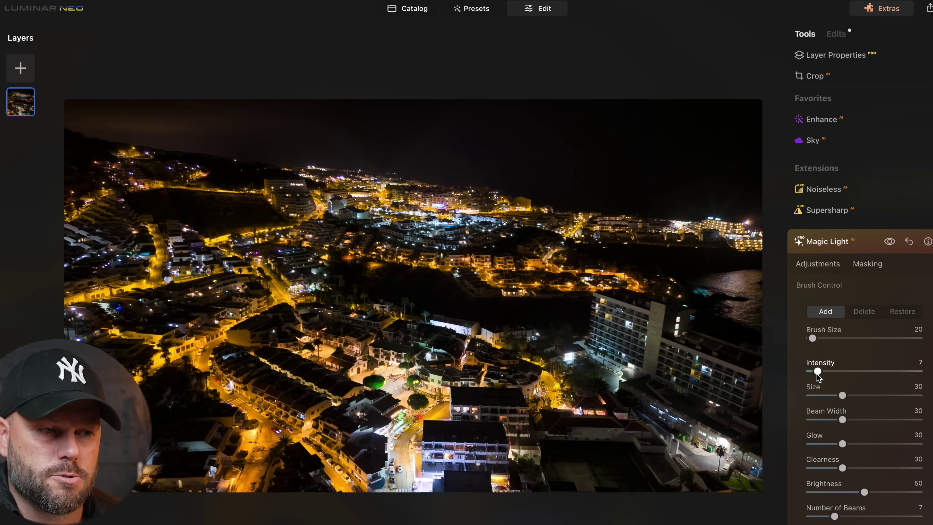
pyautogui.click(837, 241)
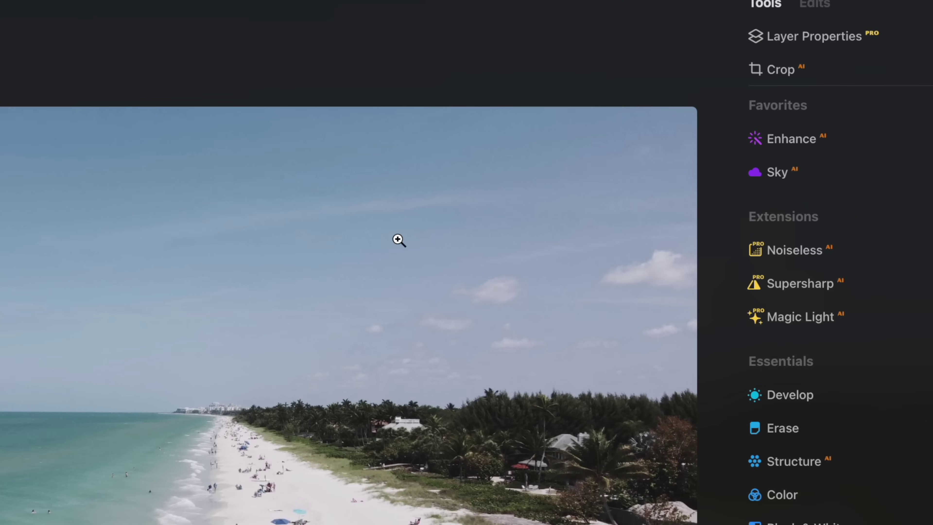
# - Enhance the beach aerial photo with Accent at 41 and a moderate Sky Enhancer amount
pyautogui.click(842, 137)
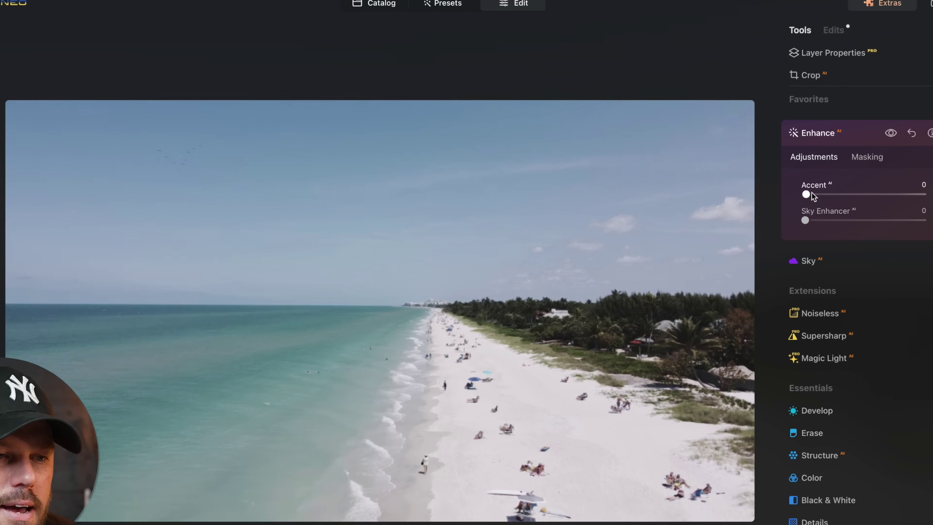
pyautogui.moveTo(774, 246); pyautogui.dragTo(826, 243)
pyautogui.moveTo(861, 182); pyautogui.dragTo(853, 178)
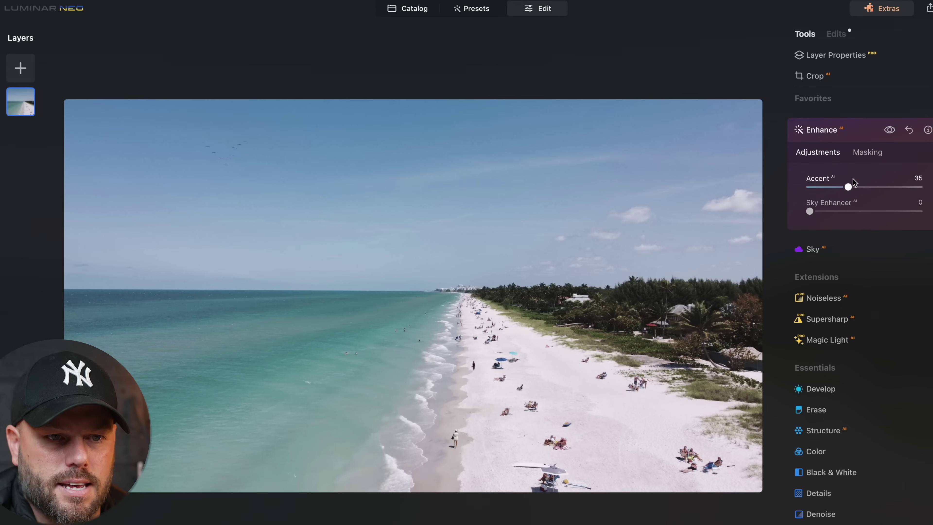
pyautogui.moveTo(853, 181); pyautogui.dragTo(855, 182)
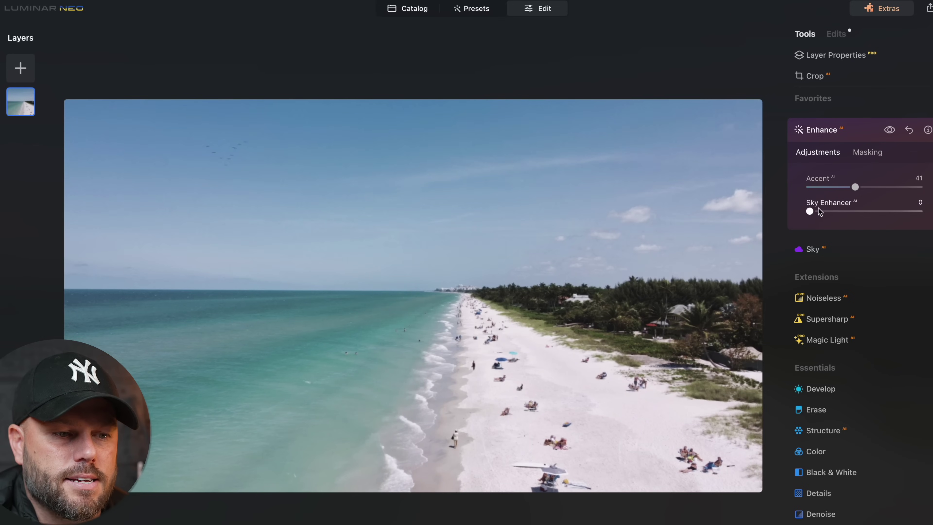
pyautogui.moveTo(825, 212)
pyautogui.mouseDown()
pyautogui.moveTo(871, 210)
pyautogui.moveTo(841, 212)
pyautogui.mouseUp()
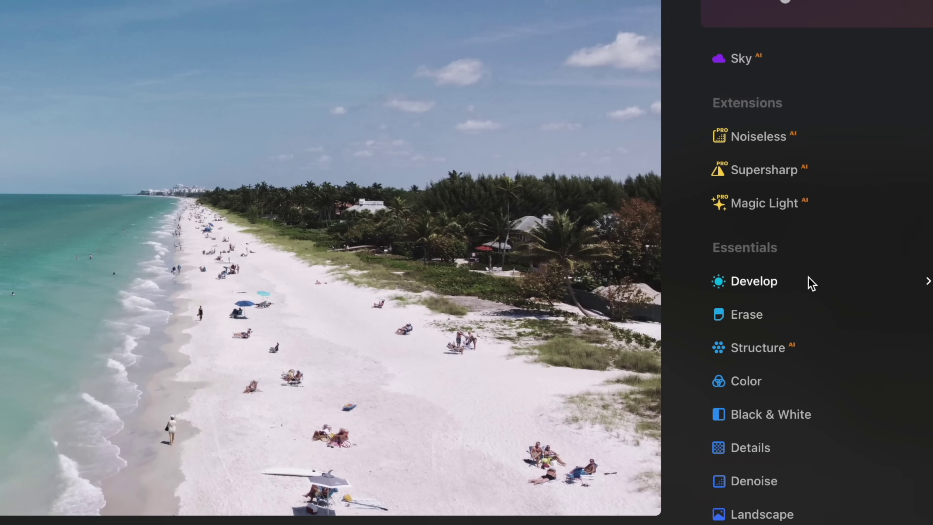
# - Brighten the beach photo by setting Exposure to 0.26 in Develop
pyautogui.click(813, 286)
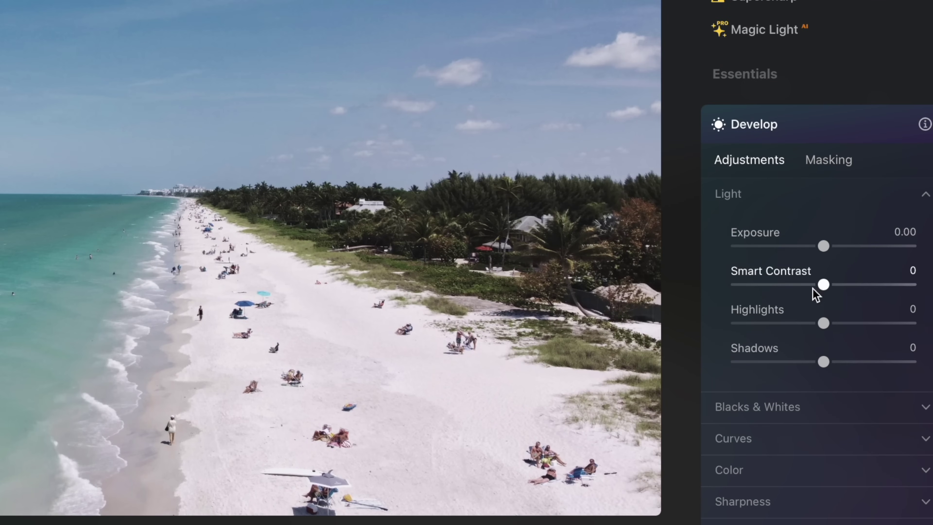
pyautogui.scroll(-3, 810, 405)
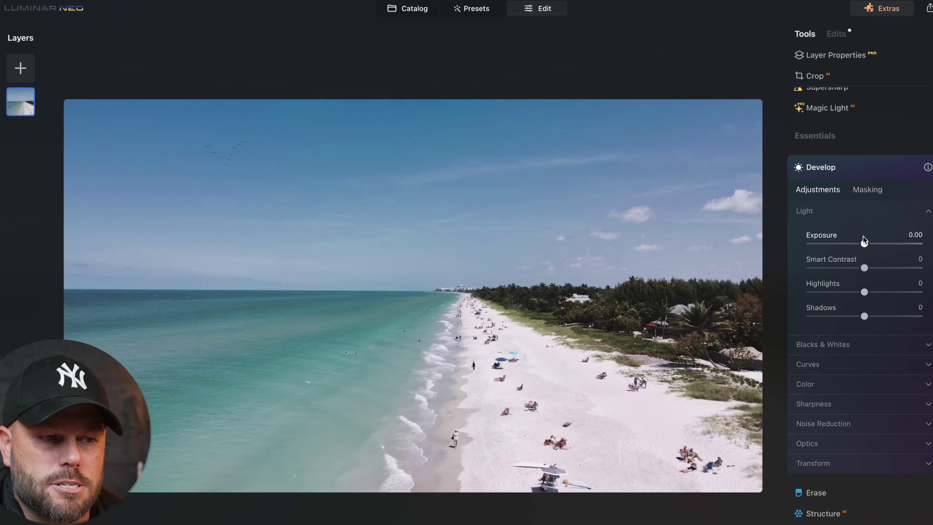
pyautogui.moveTo(865, 245); pyautogui.dragTo(868, 244)
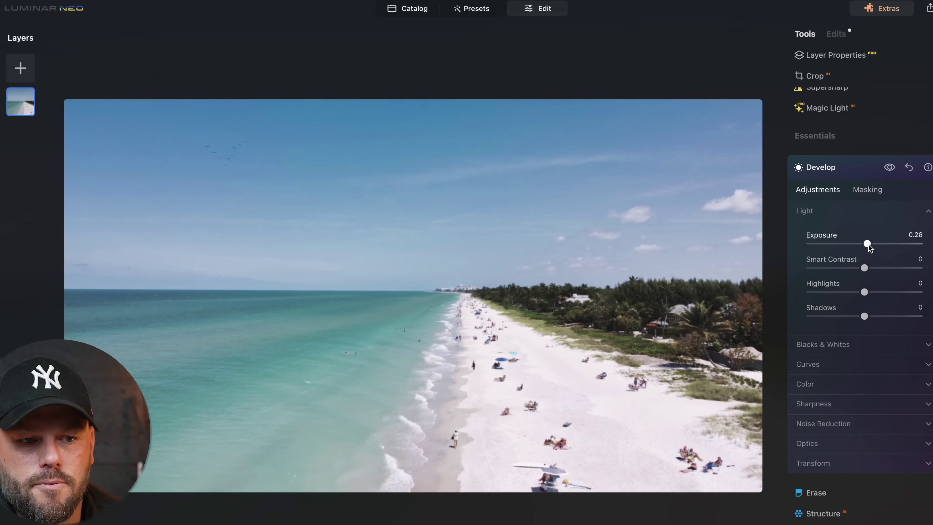
# - Set the beach photo's Saturation to 26 and Vibrance to 19 in Develop and compare it with the original
pyautogui.click(861, 383)
pyautogui.scroll(-2, 864, 410)
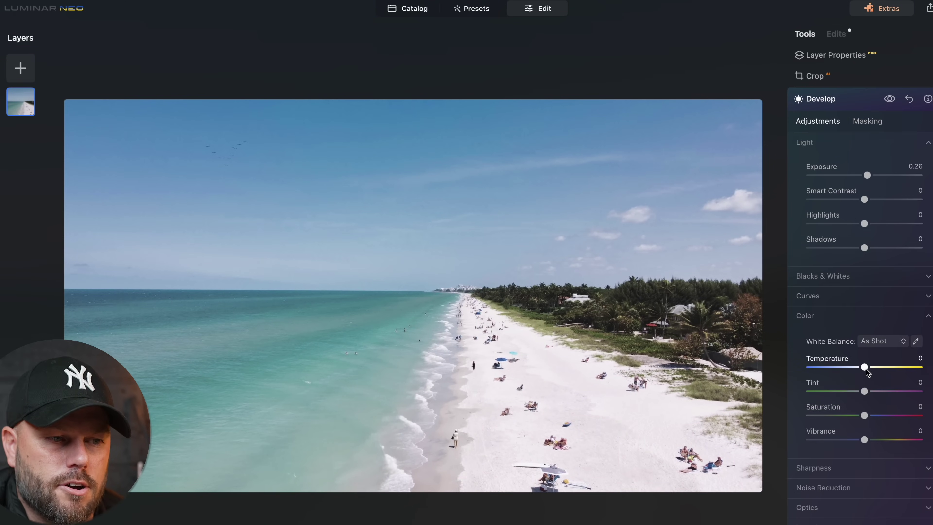
pyautogui.moveTo(866, 368); pyautogui.dragTo(865, 367)
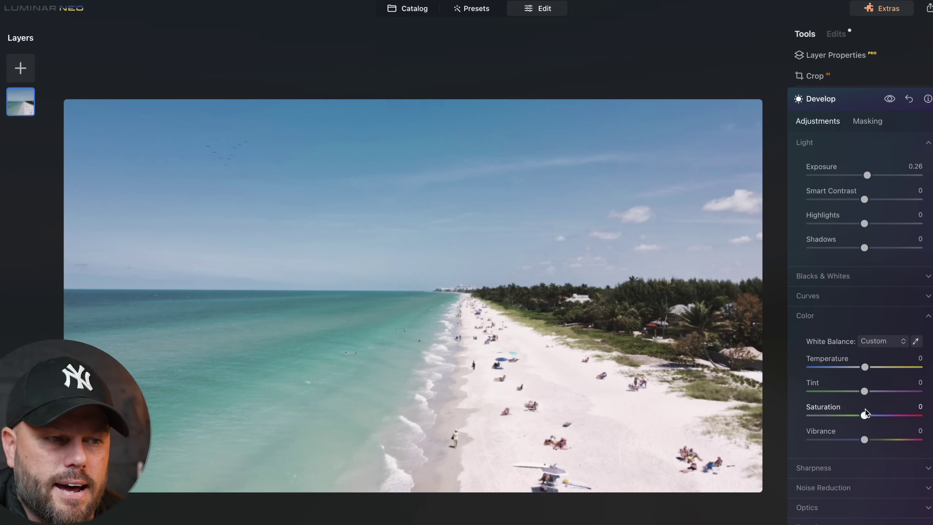
pyautogui.moveTo(866, 417); pyautogui.dragTo(876, 441)
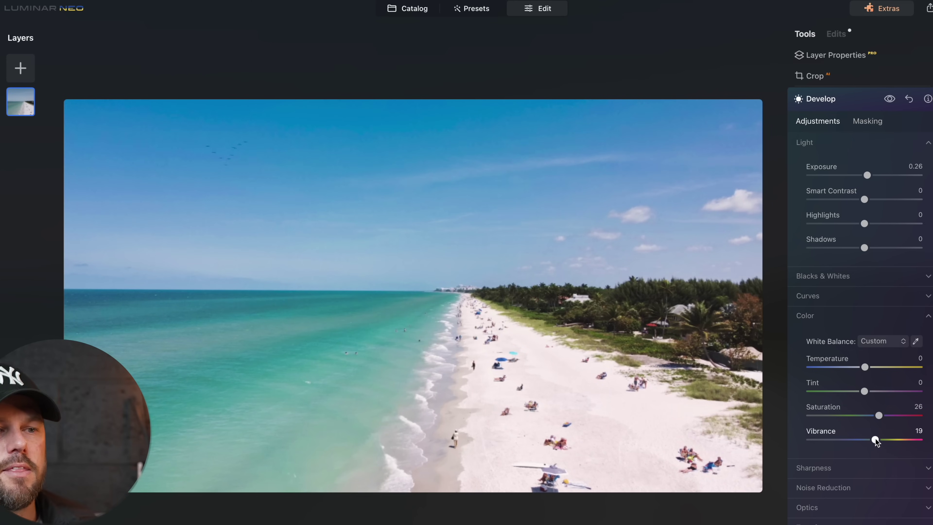
pyautogui.press('\\')
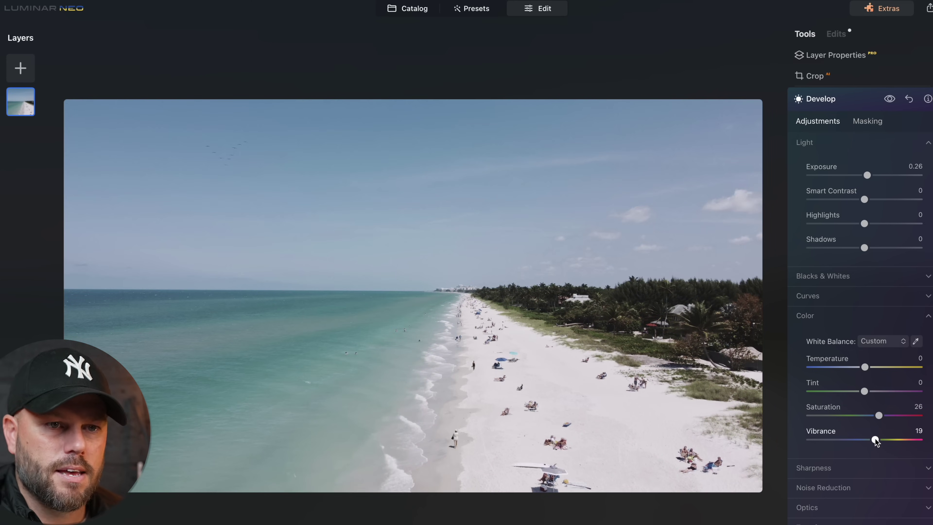
# - Try replacing the beach photo's sky with Blue Sky 4 and Dramatic Sky 2
pyautogui.scroll(5, 890, 258)
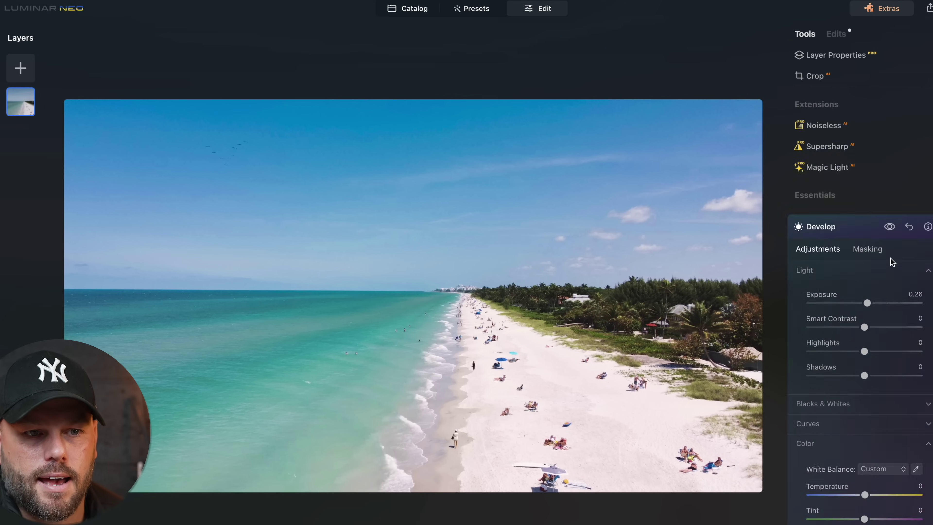
pyautogui.click(840, 144)
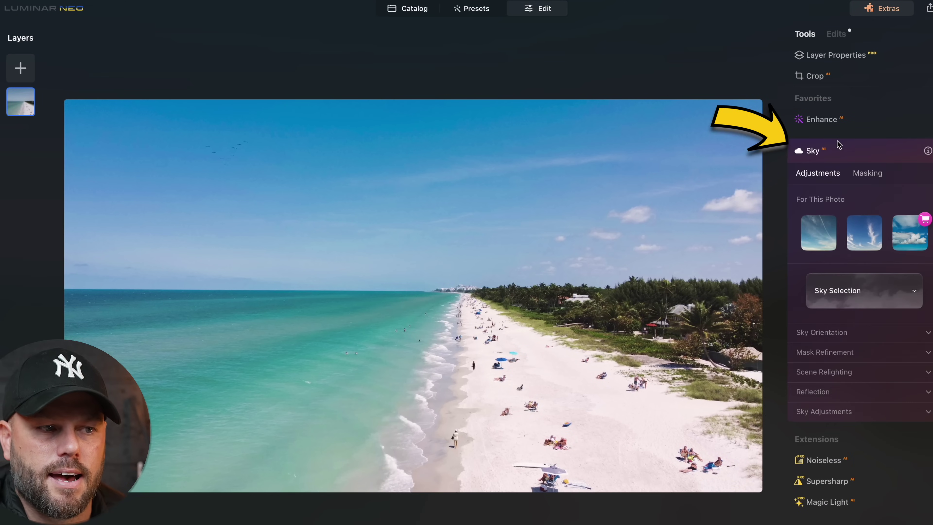
pyautogui.click(845, 300)
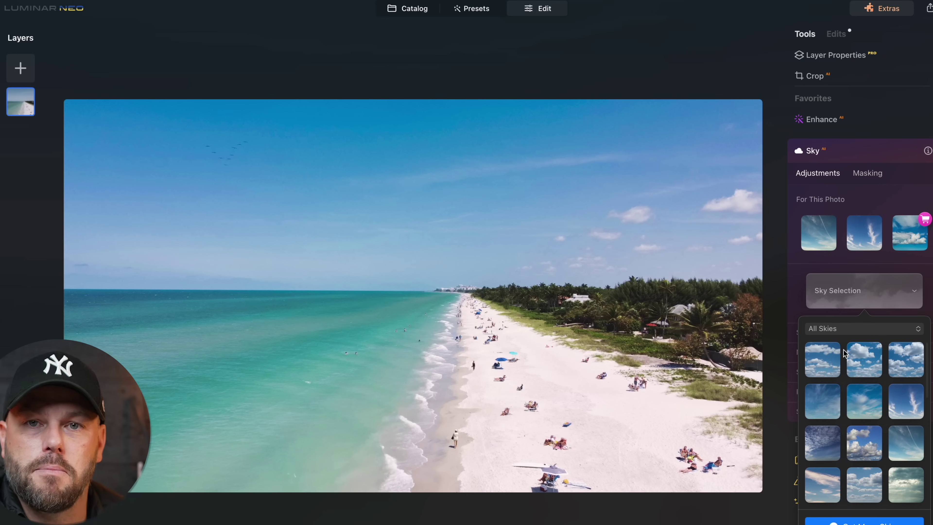
pyautogui.click(833, 395)
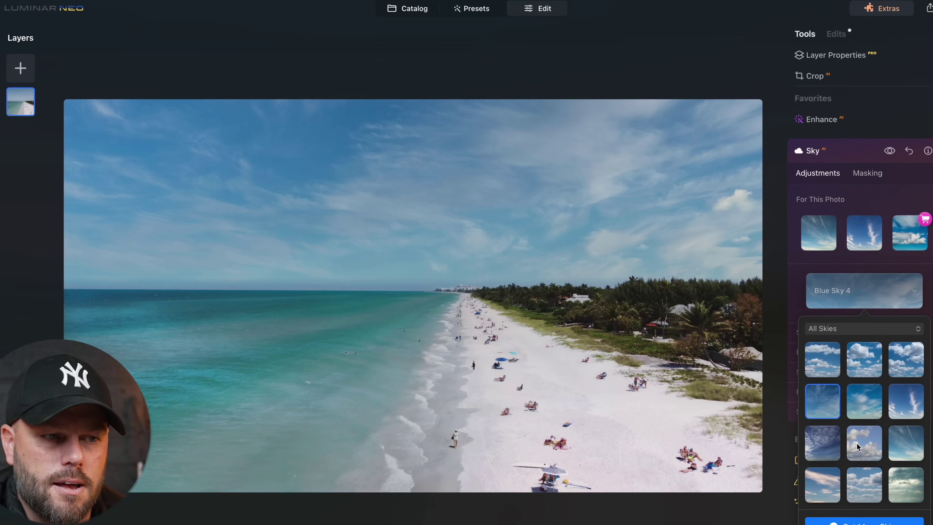
pyautogui.scroll(-3, 857, 446)
pyautogui.click(833, 445)
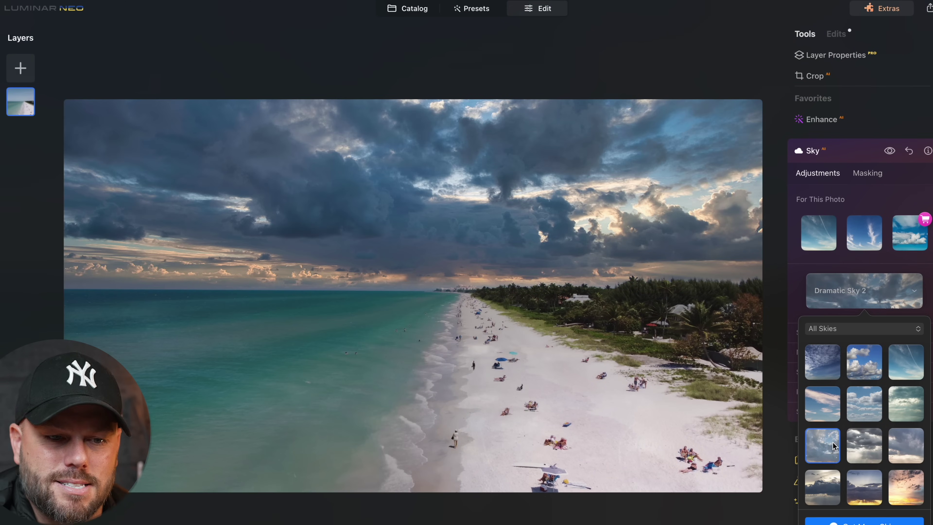
# - Try the Dramatic Sunset 2 and Dramatic Sunset 3 skies on the beach photo
pyautogui.scroll(-2, 834, 446)
pyautogui.click(827, 483)
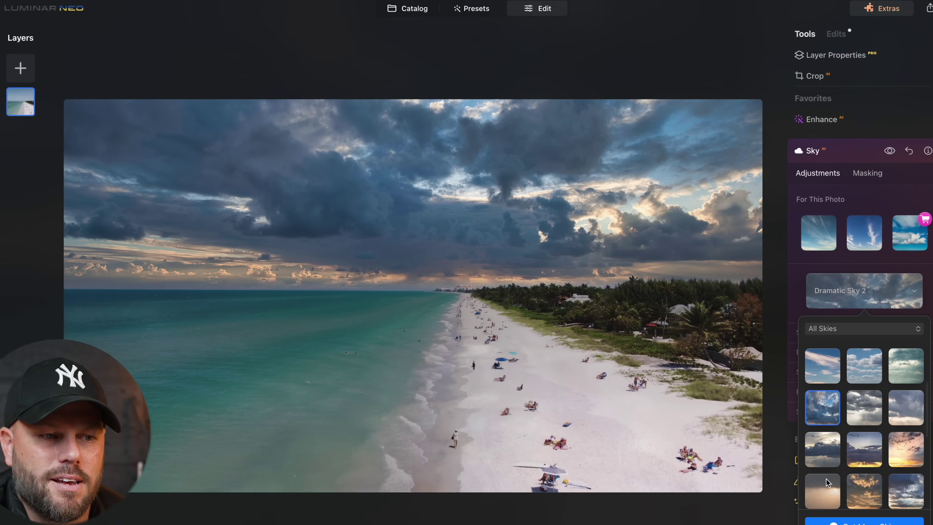
pyautogui.scroll(-2, 867, 434)
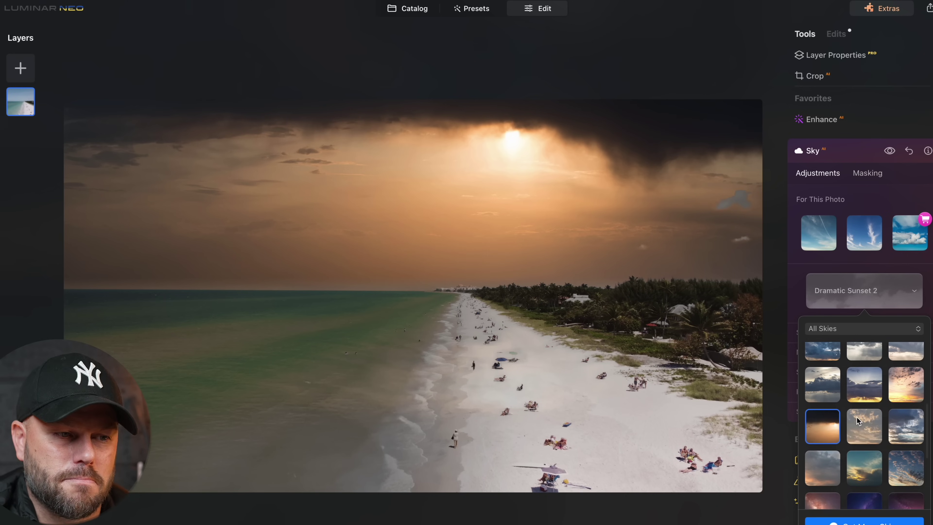
pyautogui.click(872, 421)
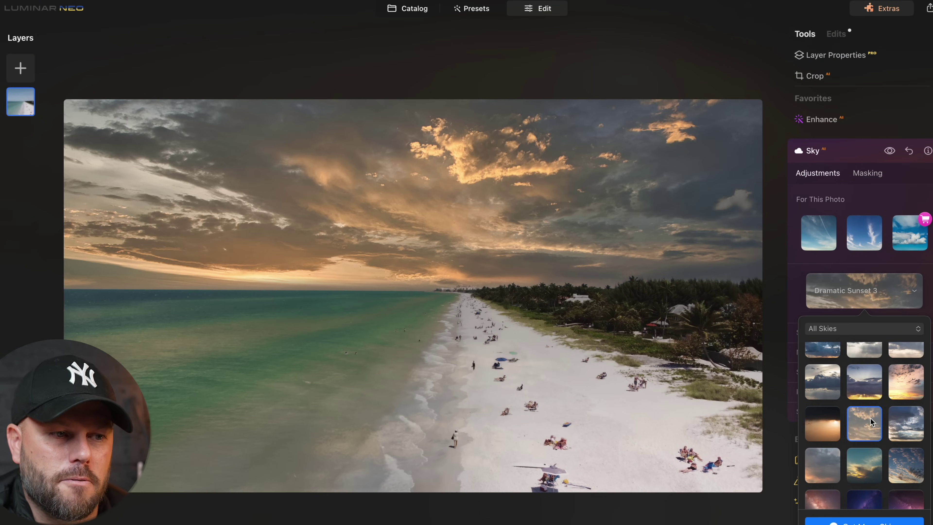
# - Try the Galaxy 2 and Starry Night 2 skies on the beach photo, then return to the blue sky presets
pyautogui.scroll(-2, 868, 430)
pyautogui.click(867, 434)
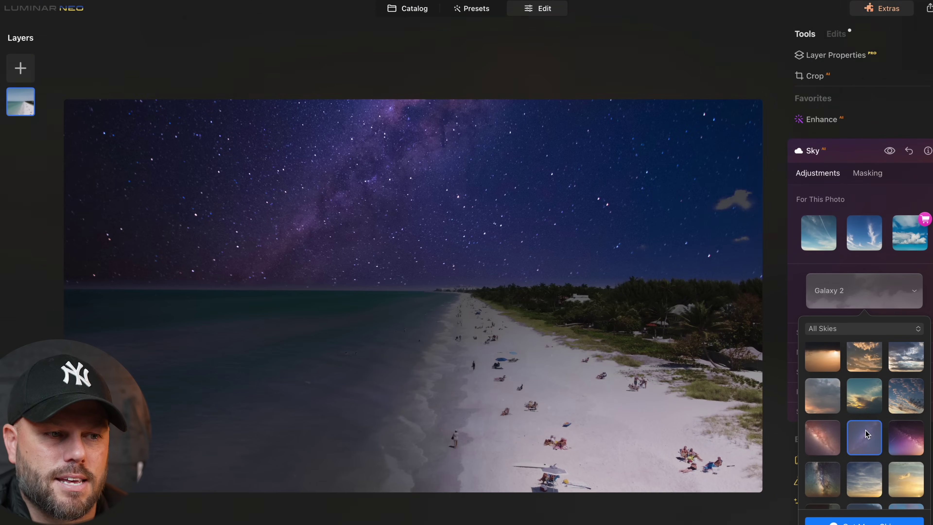
pyautogui.scroll(-2, 865, 434)
pyautogui.click(829, 426)
pyautogui.scroll(10, 831, 405)
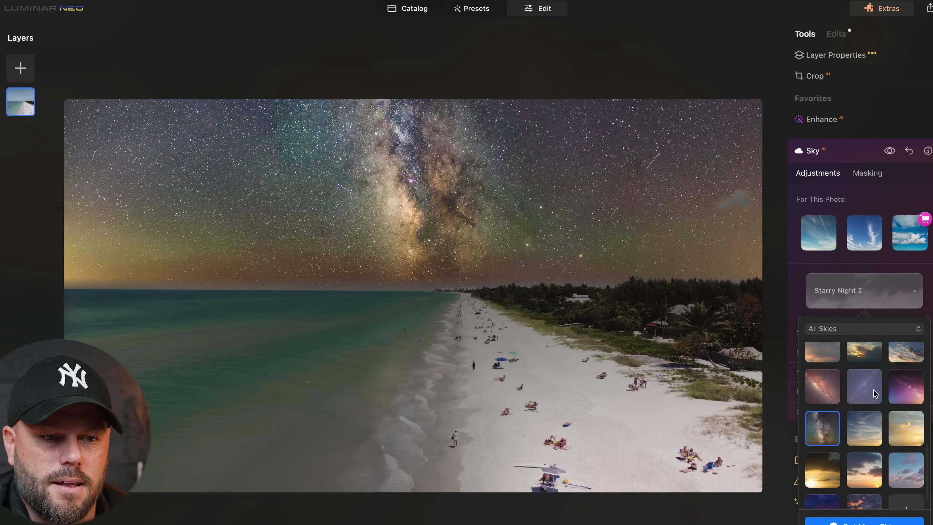
pyautogui.click(832, 372)
pyautogui.click(825, 398)
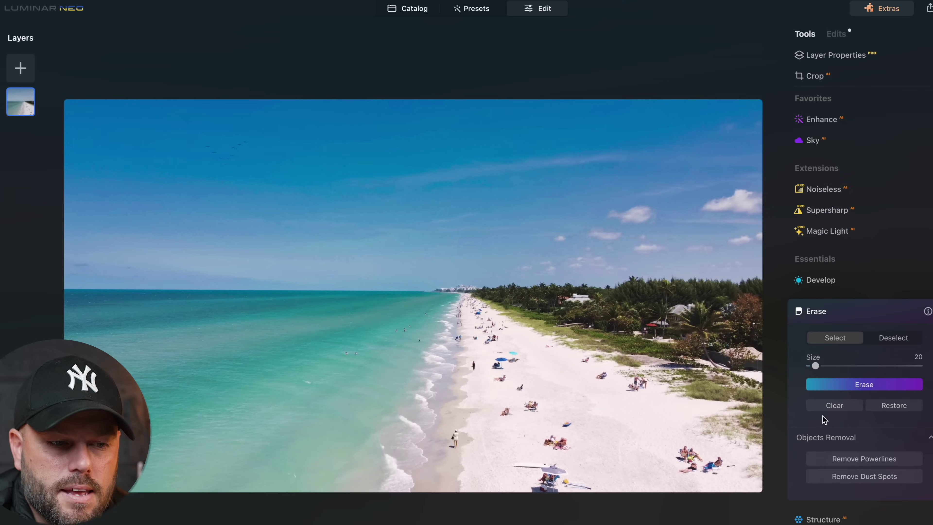
# - Erase the foreground groups of sunbathers, the person walking at the waterline and the surfboards from the beach
pyautogui.moveTo(719, 462)
pyautogui.mouseDown()
pyautogui.moveTo(686, 465)
pyautogui.moveTo(720, 473)
pyautogui.moveTo(715, 459)
pyautogui.mouseUp()
pyautogui.moveTo(575, 443)
pyautogui.mouseDown()
pyautogui.moveTo(548, 439)
pyautogui.moveTo(566, 425)
pyautogui.mouseUp()
pyautogui.moveTo(453, 431); pyautogui.dragTo(455, 440)
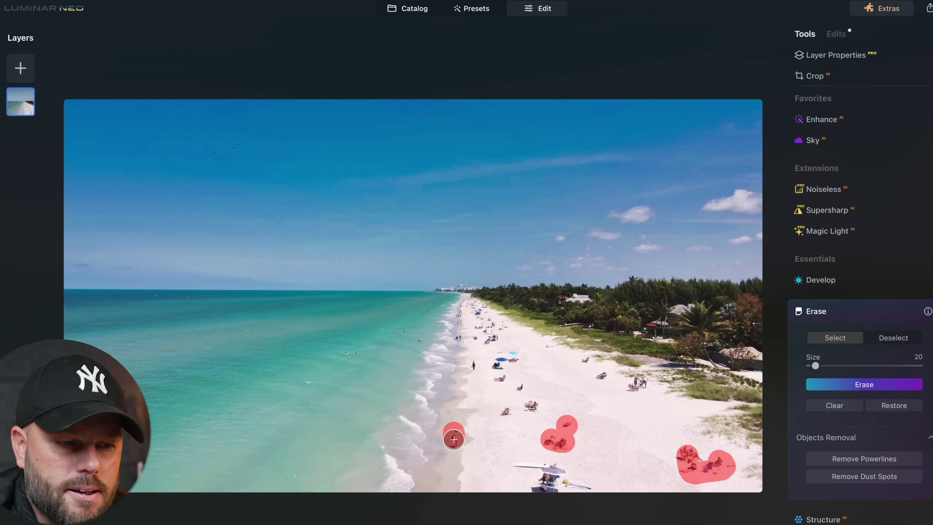
pyautogui.moveTo(532, 480)
pyautogui.mouseDown()
pyautogui.moveTo(542, 473)
pyautogui.moveTo(575, 480)
pyautogui.moveTo(526, 479)
pyautogui.mouseUp()
pyautogui.click(817, 384)
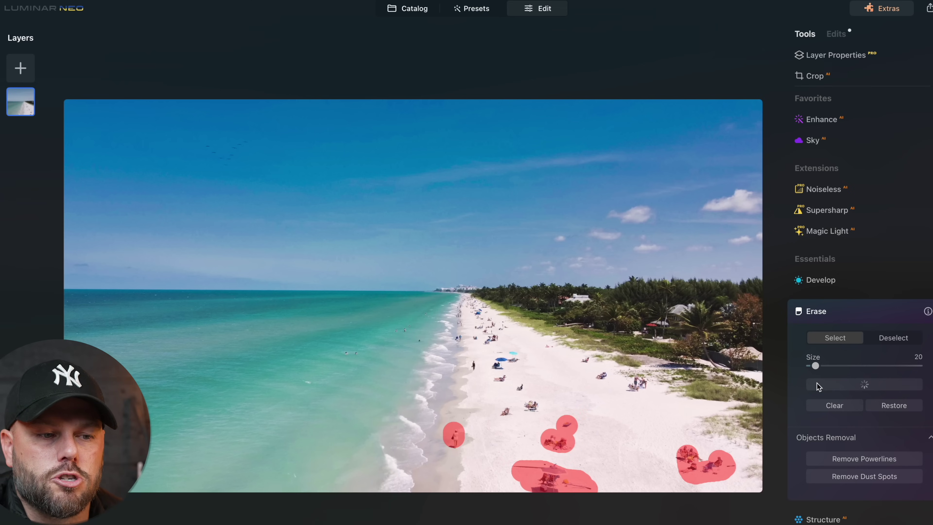
# - Erase the sunbathers scattered across the middle of the beach and the group near the dune grass
pyautogui.moveTo(531, 407)
pyautogui.mouseDown()
pyautogui.moveTo(540, 408)
pyautogui.moveTo(523, 409)
pyautogui.mouseUp()
pyautogui.click(506, 412)
pyautogui.click(518, 385)
pyautogui.click(600, 375)
pyautogui.moveTo(630, 385); pyautogui.dragTo(640, 385)
pyautogui.click(842, 386)
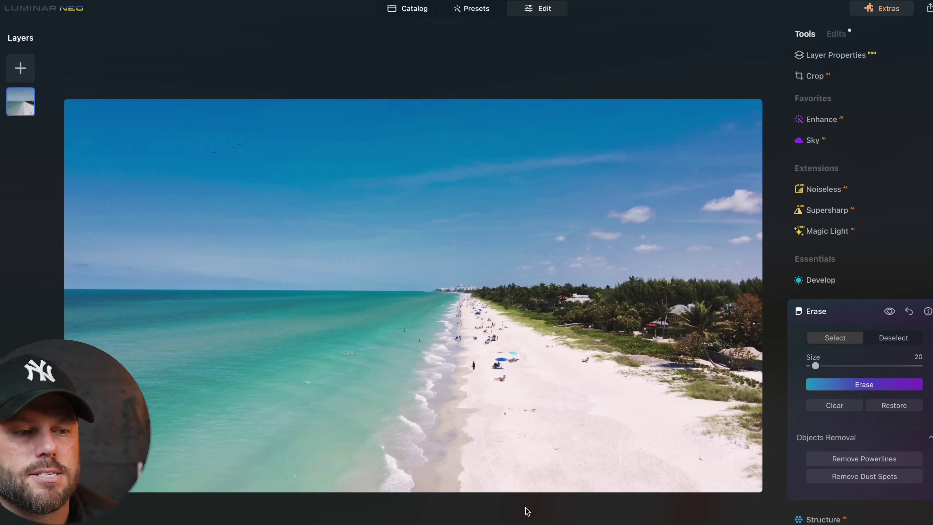
# - Erase the leftover traces on the sand where the mid-beach sunbathers were
pyautogui.click(502, 411)
pyautogui.click(531, 409)
pyautogui.click(833, 384)
# - Erase the standing person, the blue umbrellas with the people around them and the lone sunbather farther up the beach
pyautogui.click(477, 364)
pyautogui.click(500, 366)
pyautogui.click(511, 361)
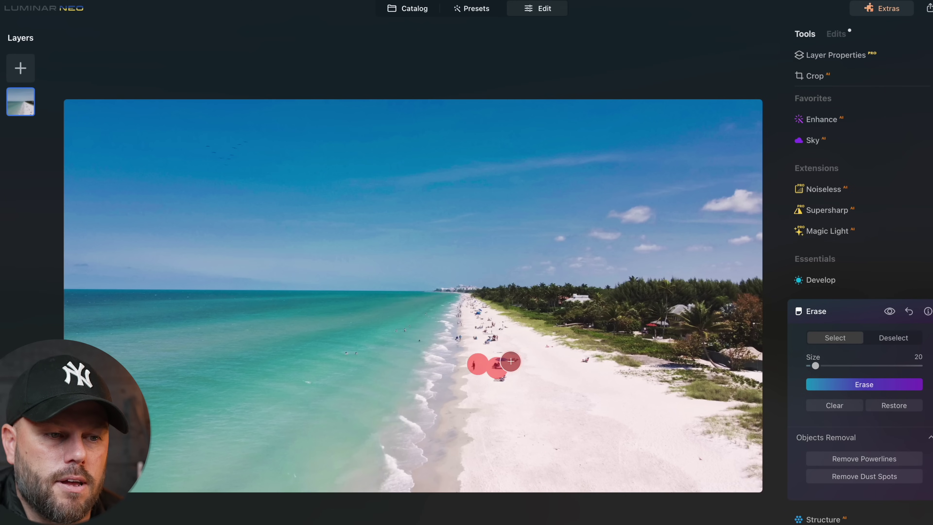
pyautogui.click(585, 363)
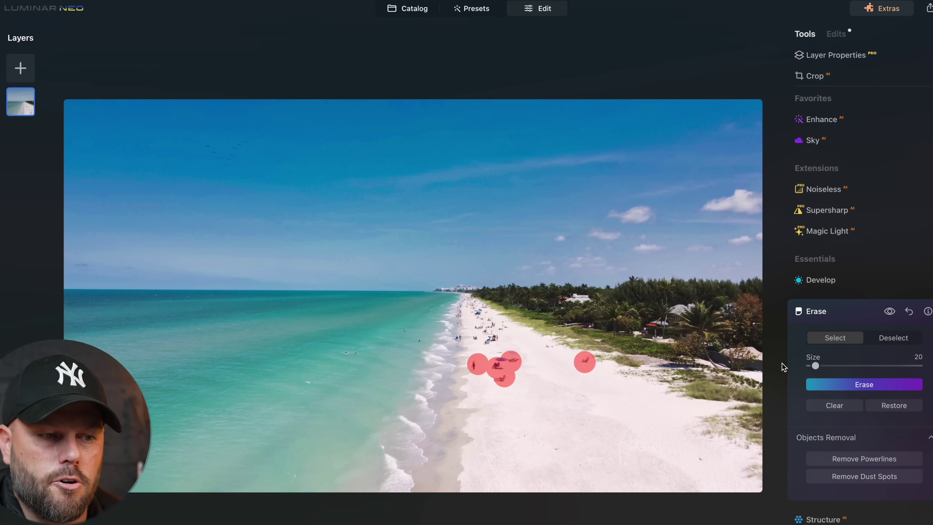
pyautogui.click(804, 384)
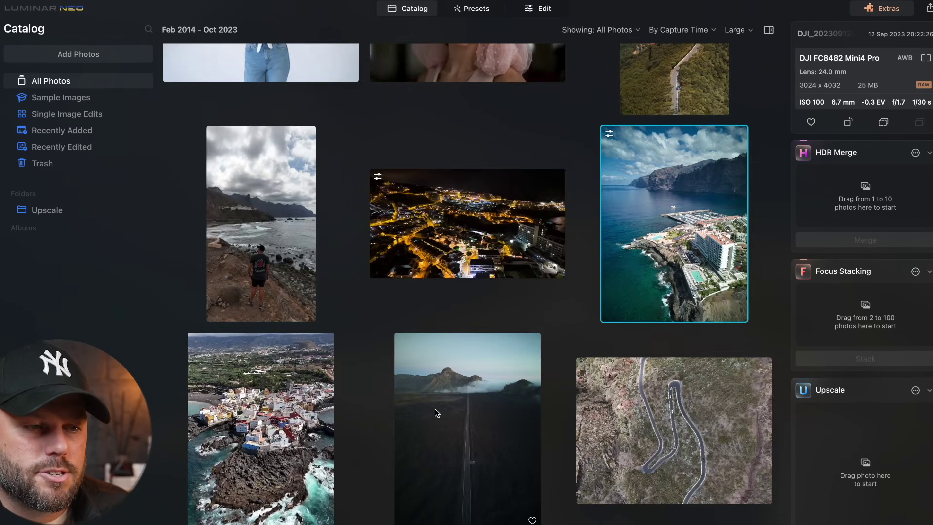
# - Open the dark desert road photo for editing and sharpen it with Supersharp set to Universal, Low
pyautogui.doubleClick(435, 409)
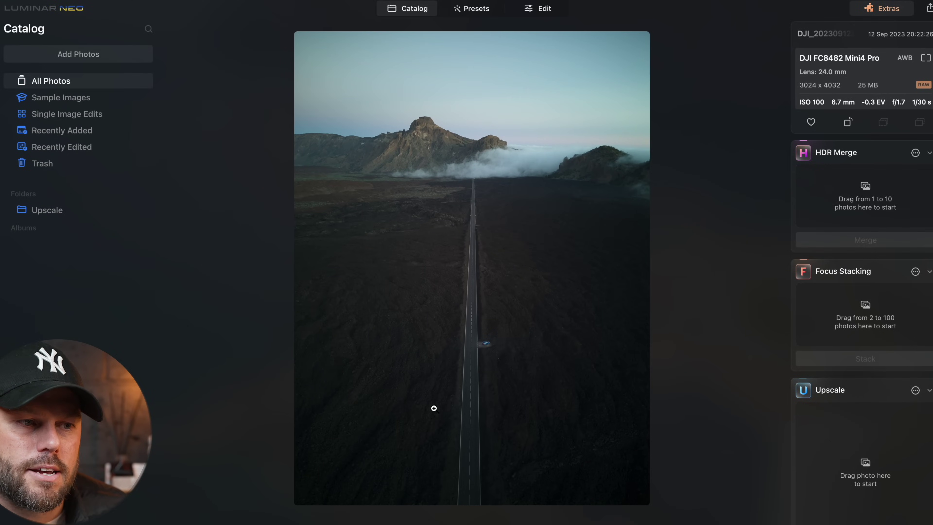
pyautogui.click(529, 10)
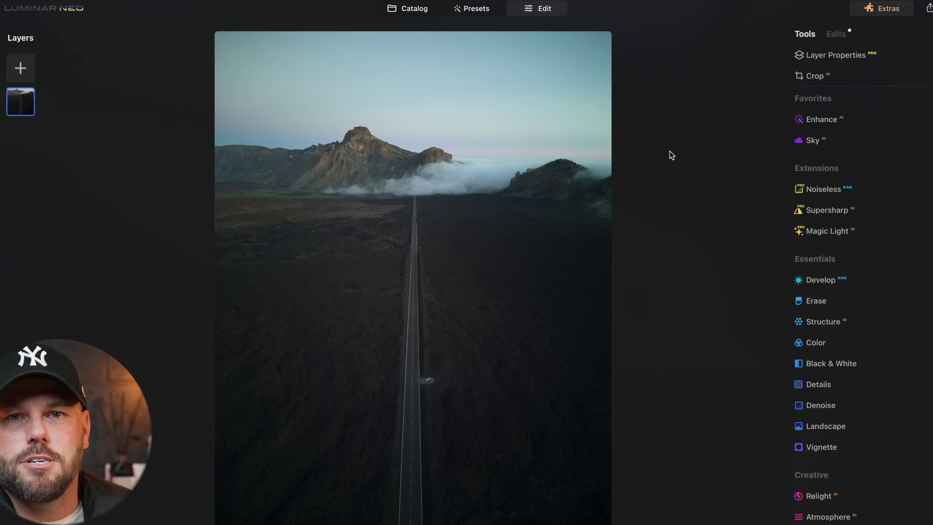
pyautogui.click(913, 220)
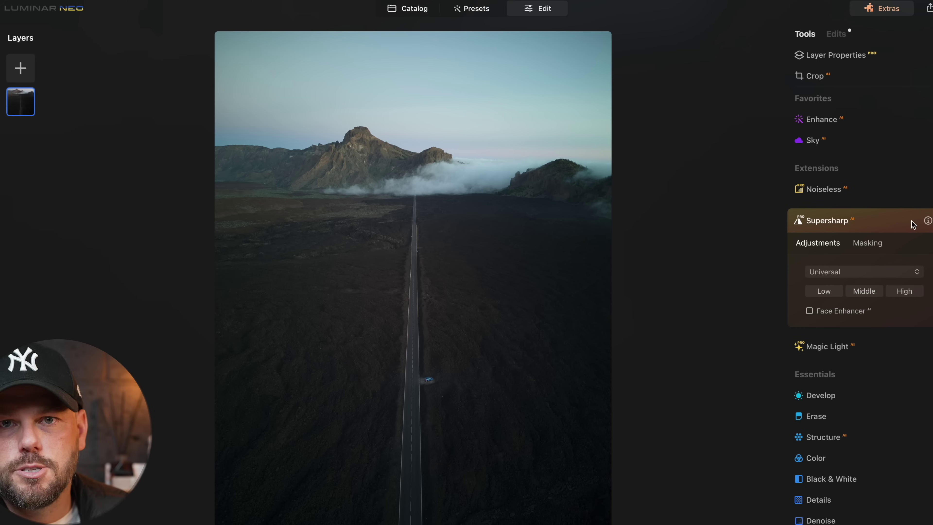
pyautogui.click(820, 293)
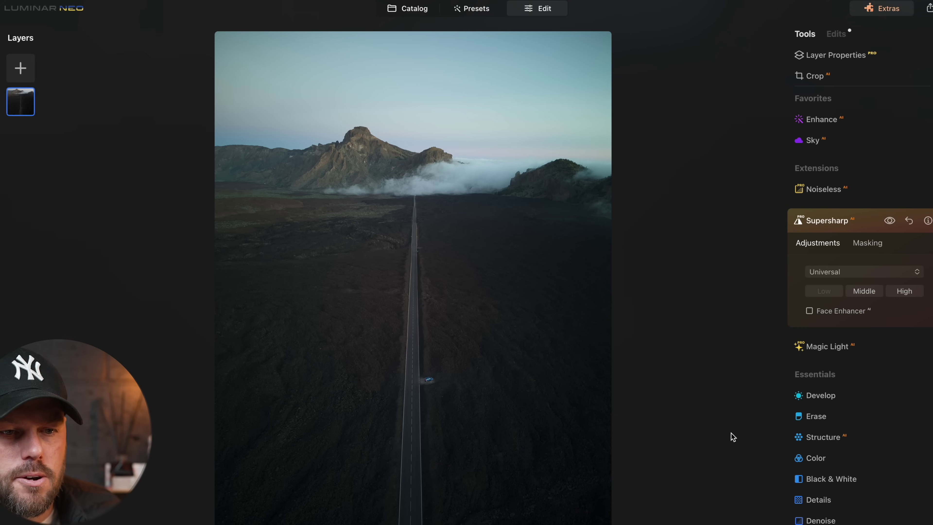
# - Set the road photo's Exposure to 0.43, Smart Contrast to 15, Highlights to -29 and Shadows to 17, and compare with the original
pyautogui.click(835, 397)
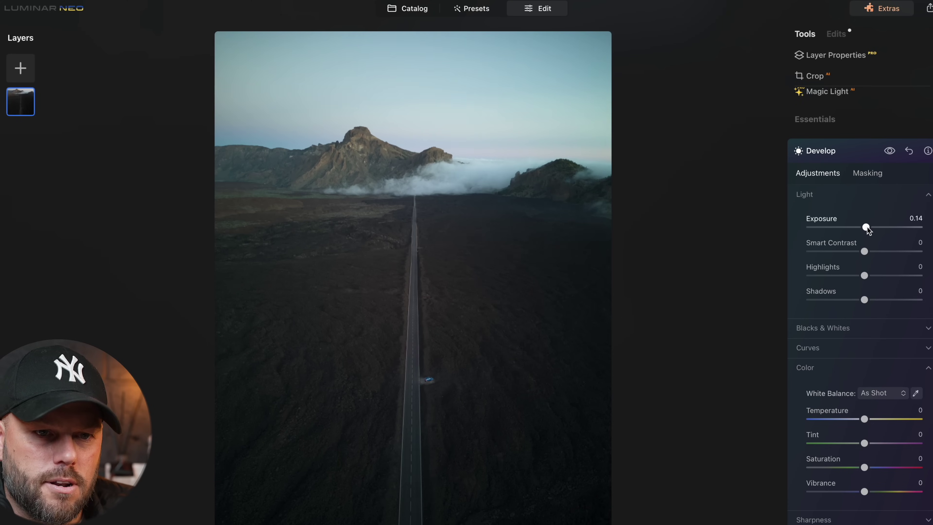
pyautogui.moveTo(866, 226); pyautogui.dragTo(877, 299)
pyautogui.press('\\')
pyautogui.press('\\')
pyautogui.press('\\')
pyautogui.press('\\')
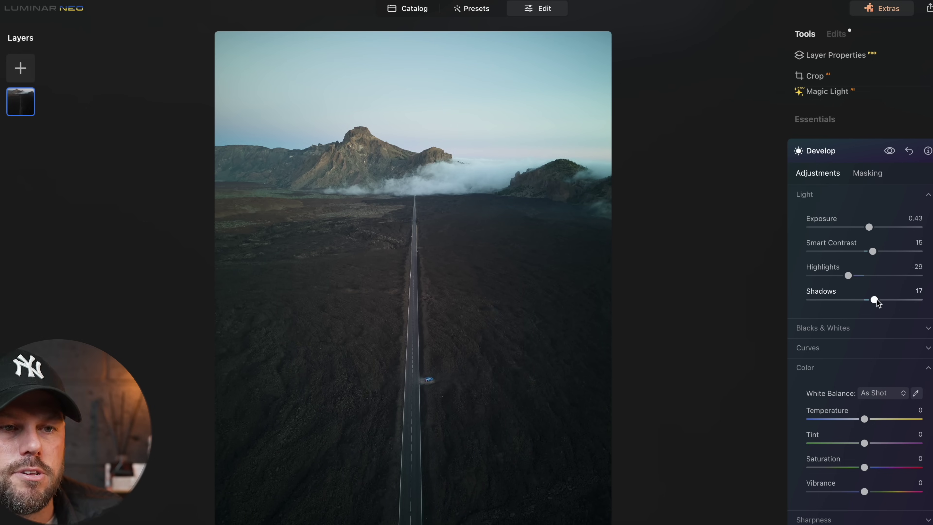
pyautogui.press('\\')
pyautogui.press('\\')
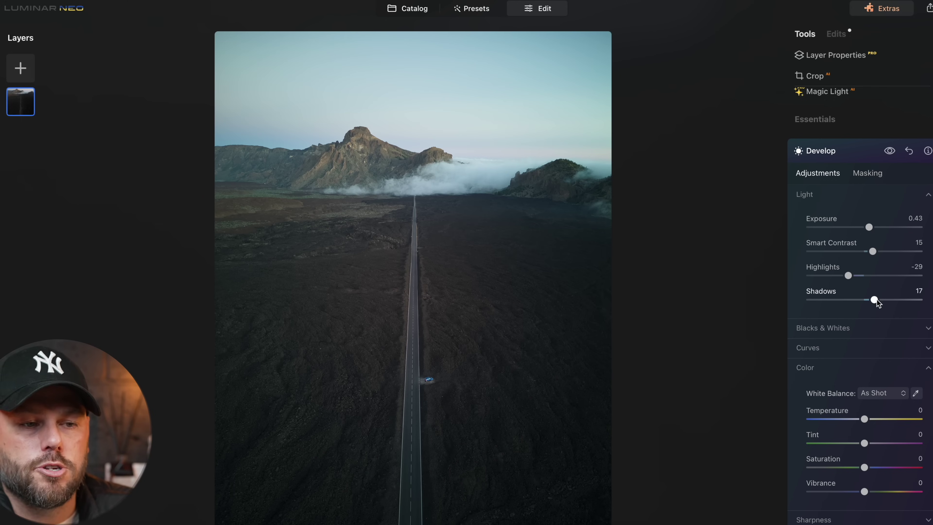
# - Enhance the road photo with Accent at 21
pyautogui.scroll(5, 877, 299)
pyautogui.click(856, 121)
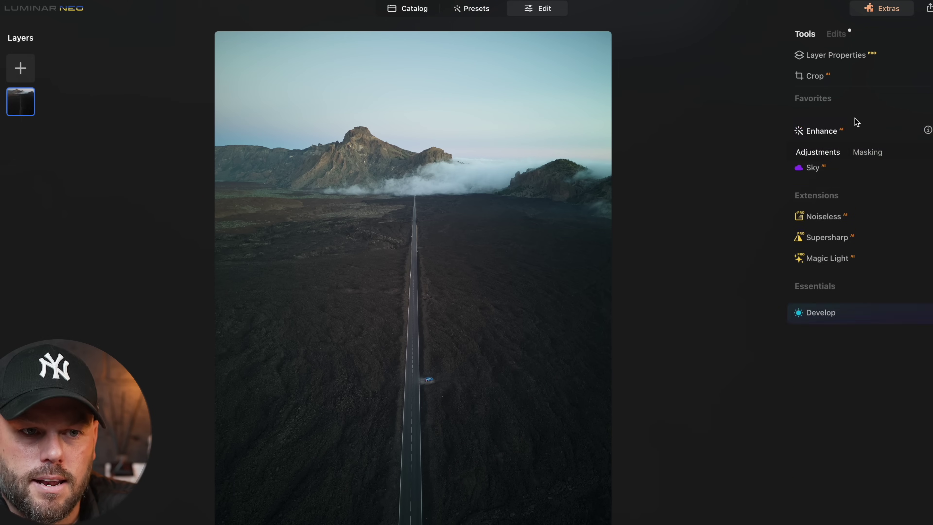
pyautogui.moveTo(814, 186); pyautogui.dragTo(834, 187)
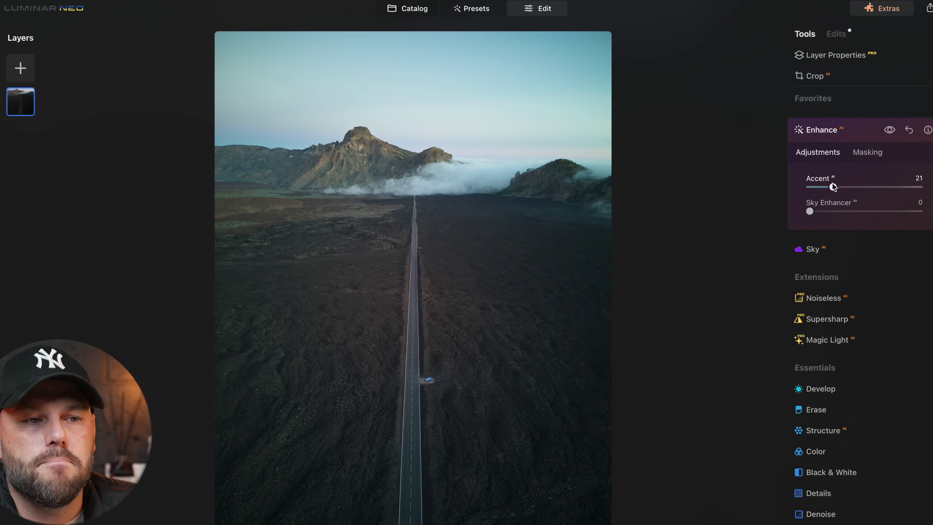
# - Replace the road photo's sky with the Sunset 3 sky
pyautogui.click(820, 248)
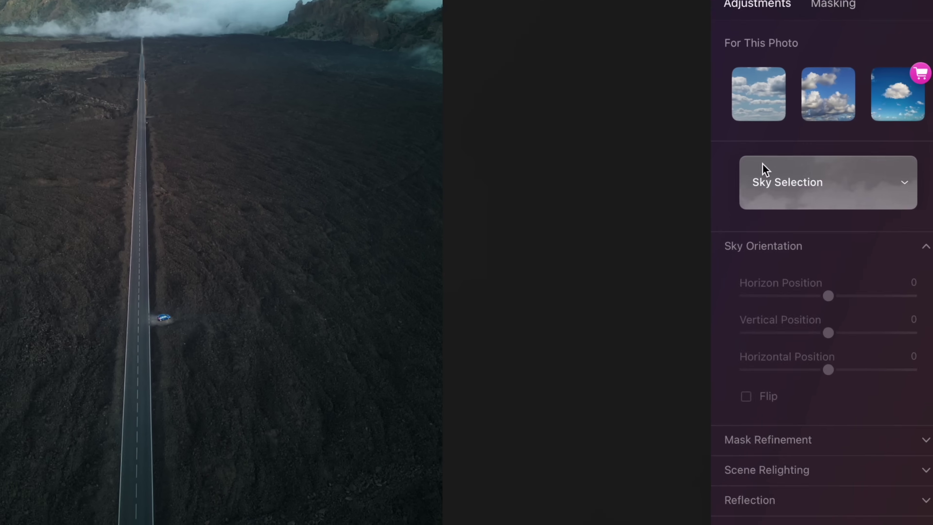
pyautogui.click(822, 284)
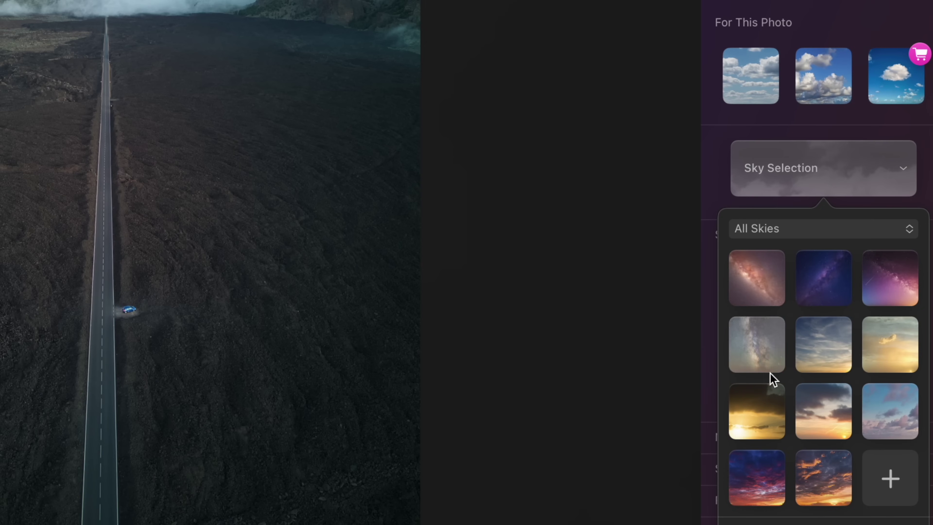
pyautogui.click(769, 413)
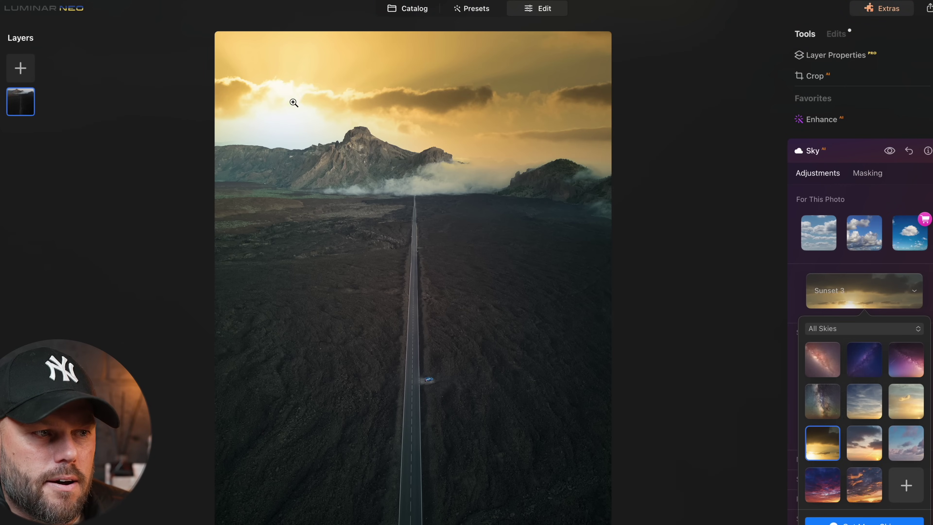
pyautogui.click(801, 309)
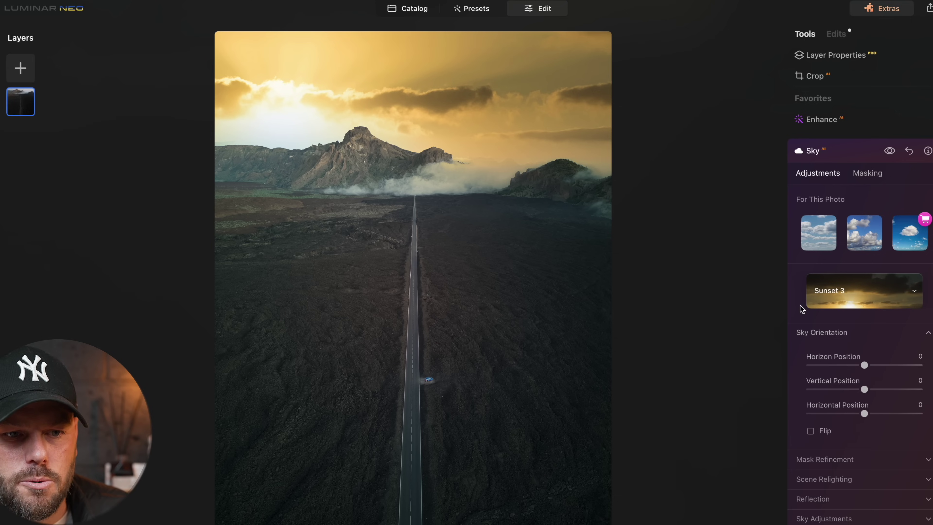
# - Flip the replacement sky and set its Horizontal Position to 30
pyautogui.click(811, 431)
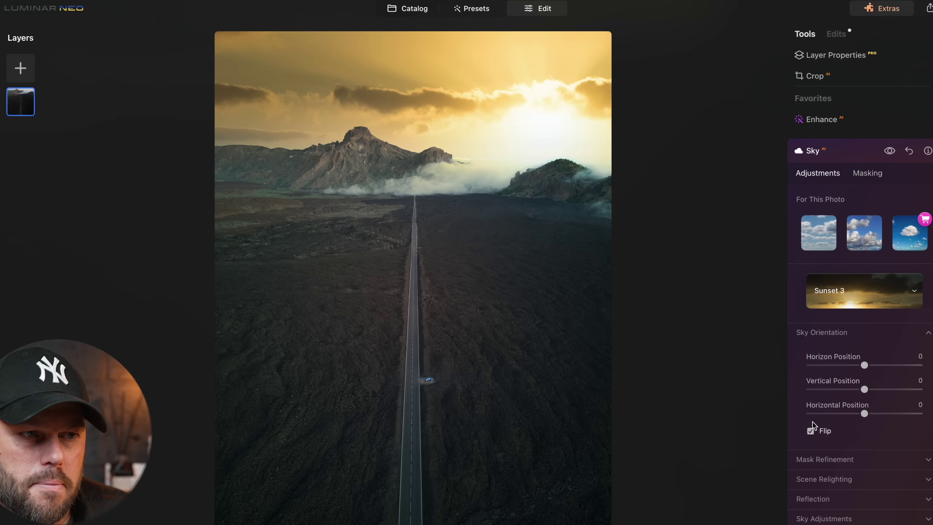
pyautogui.moveTo(863, 411)
pyautogui.mouseDown()
pyautogui.moveTo(848, 413)
pyautogui.moveTo(881, 416)
pyautogui.moveTo(859, 416)
pyautogui.mouseUp()
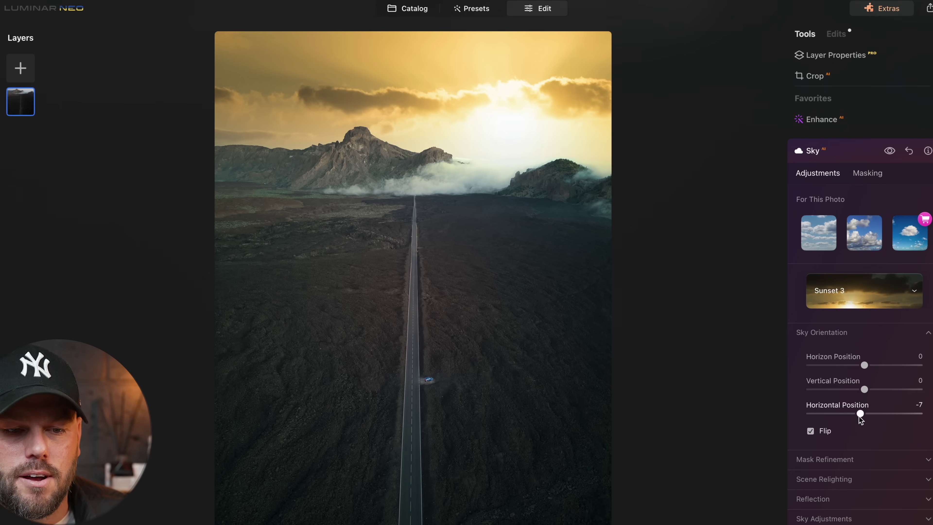
pyautogui.moveTo(859, 416); pyautogui.dragTo(881, 416)
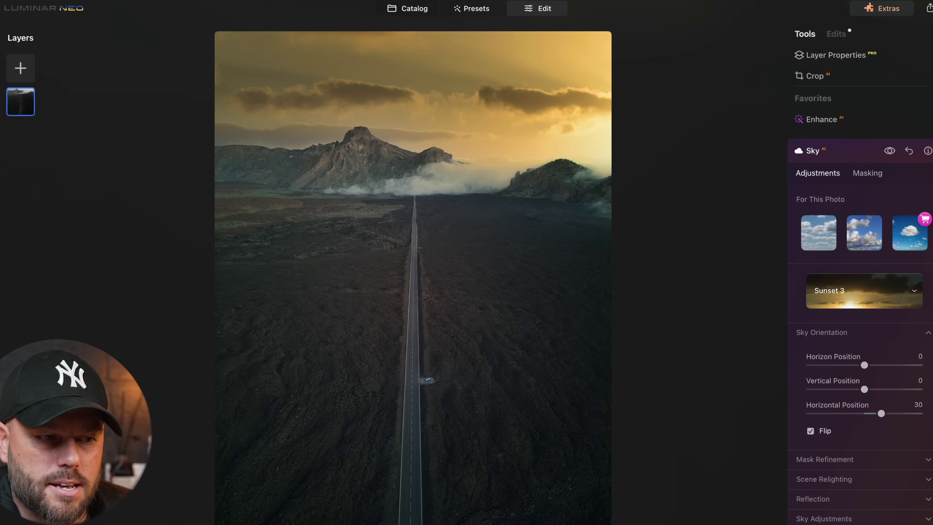
pyautogui.scroll(-3, 816, 246)
pyautogui.click(805, 57)
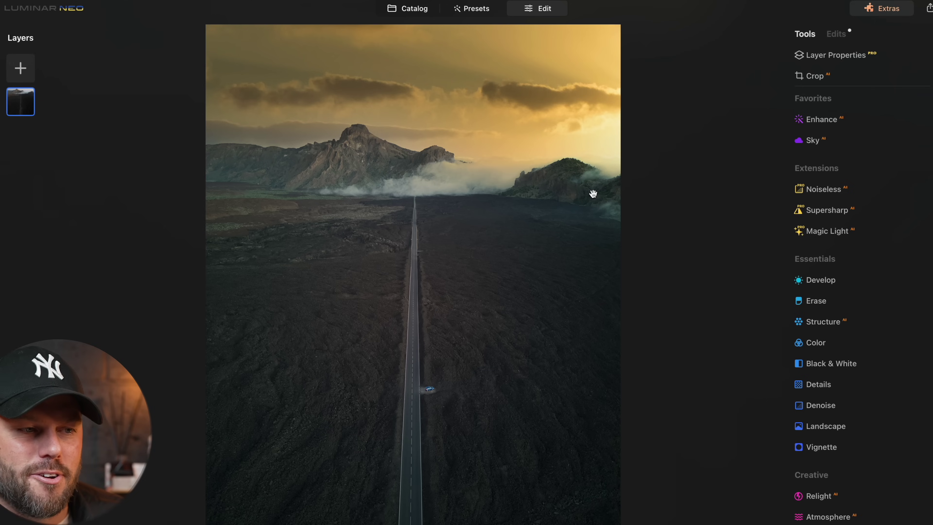
# - Compare the edited road photo with the original several times to judge the new sky and the brightened ground
pyautogui.press('\\')
pyautogui.press('\\')
pyautogui.press('\\')
pyautogui.press('\\')
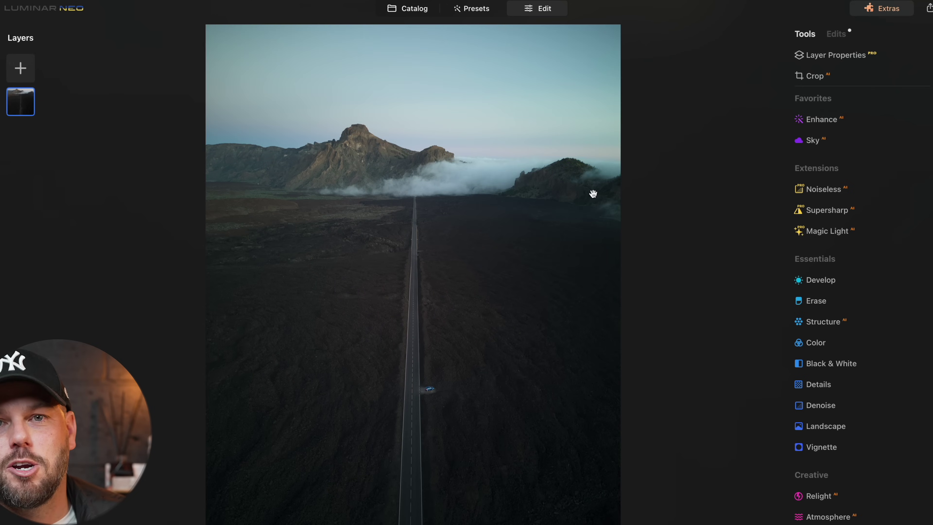
pyautogui.press('\\')
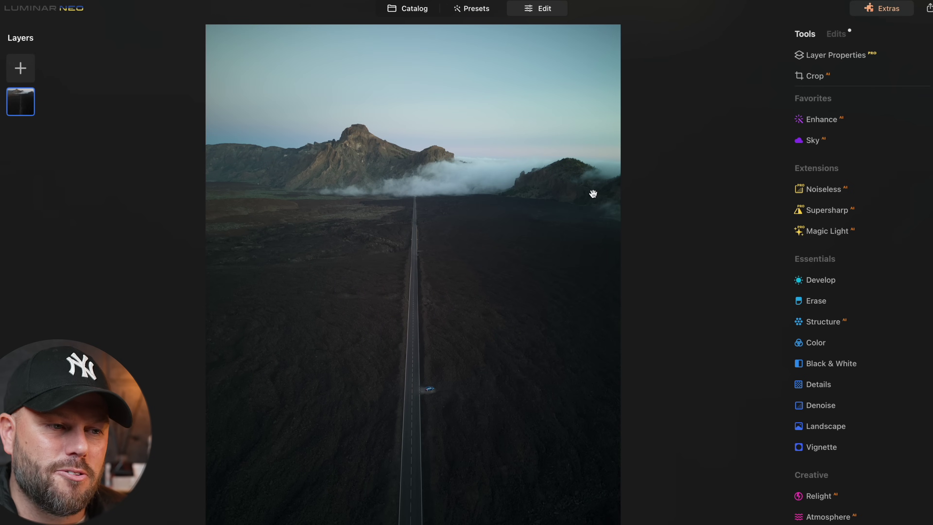
pyautogui.press('\\')
pyautogui.press('\\')
pyautogui.press('\\')
pyautogui.press('\\')
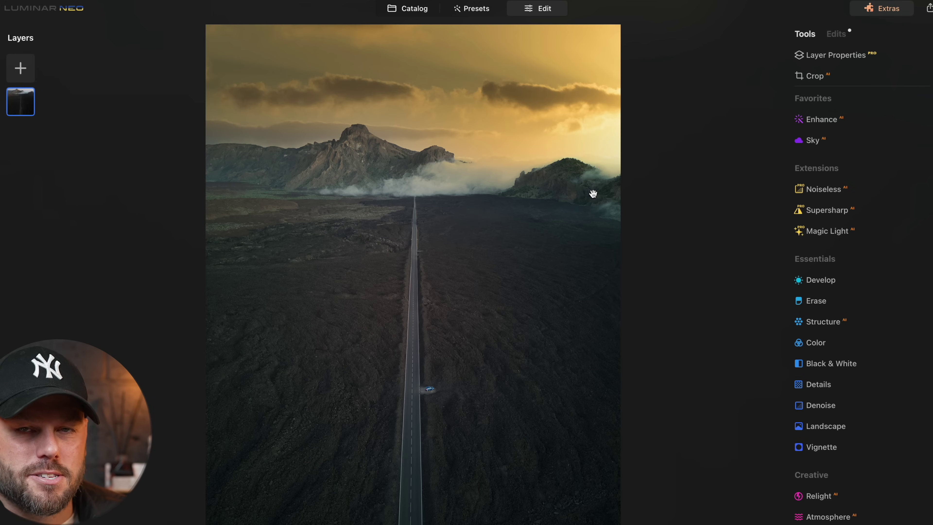
pyautogui.press('\\')
# - Try an Enhance Accent of 20 on the whole road photo, compare with the original, and reset it to 0
pyautogui.click(817, 118)
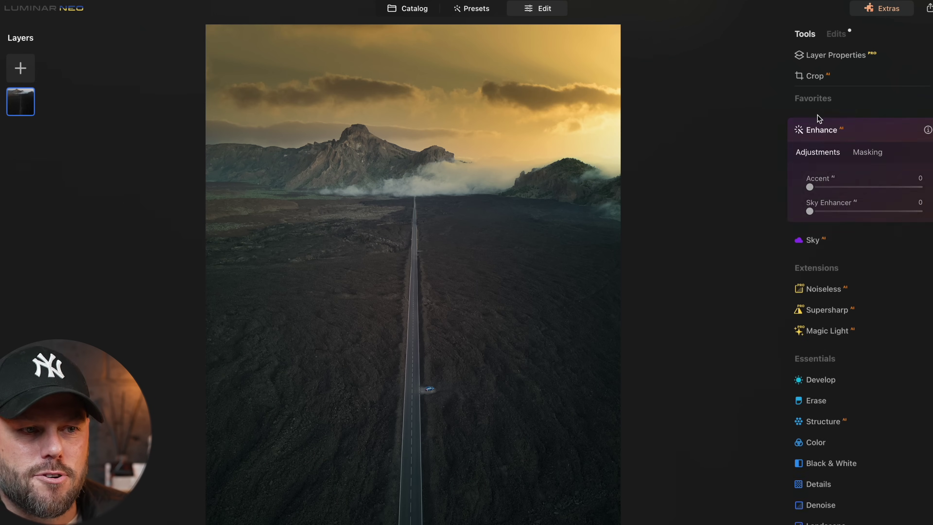
pyautogui.moveTo(810, 185); pyautogui.dragTo(832, 187)
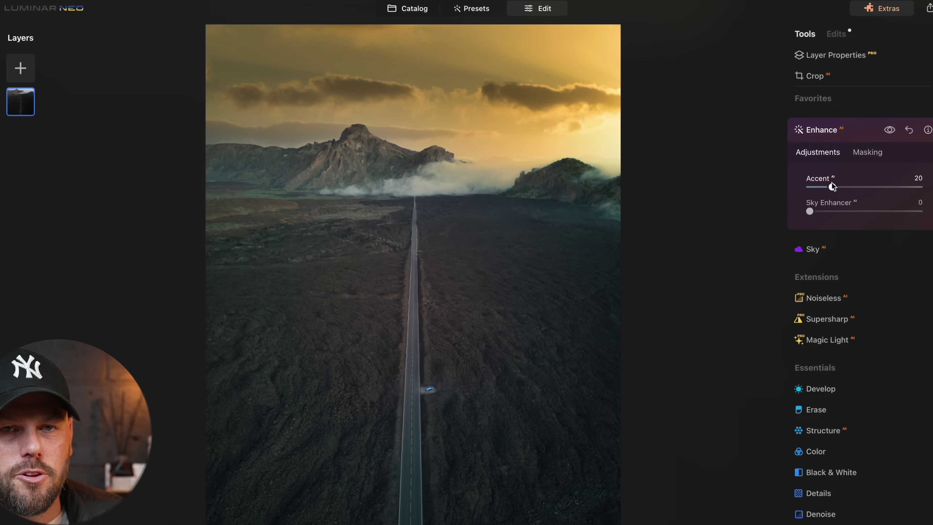
pyautogui.press('\\')
pyautogui.press('\\')
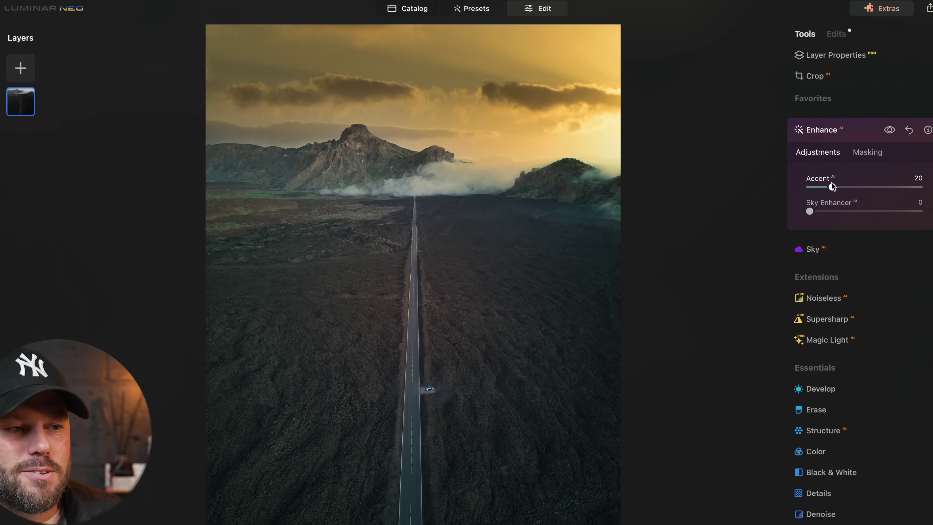
pyautogui.moveTo(831, 183); pyautogui.dragTo(808, 184)
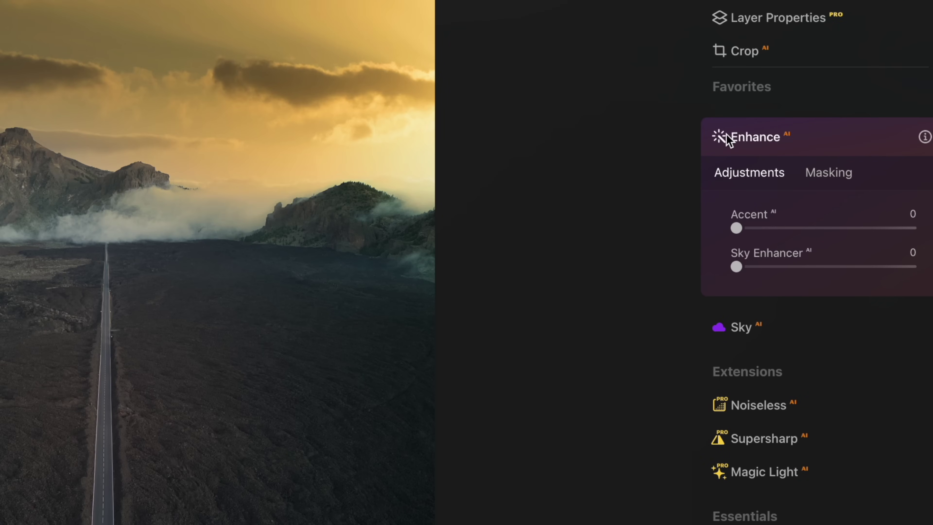
# - Restrict Enhance to the mountains with an AI mask and set Accent to 42
pyautogui.click(831, 173)
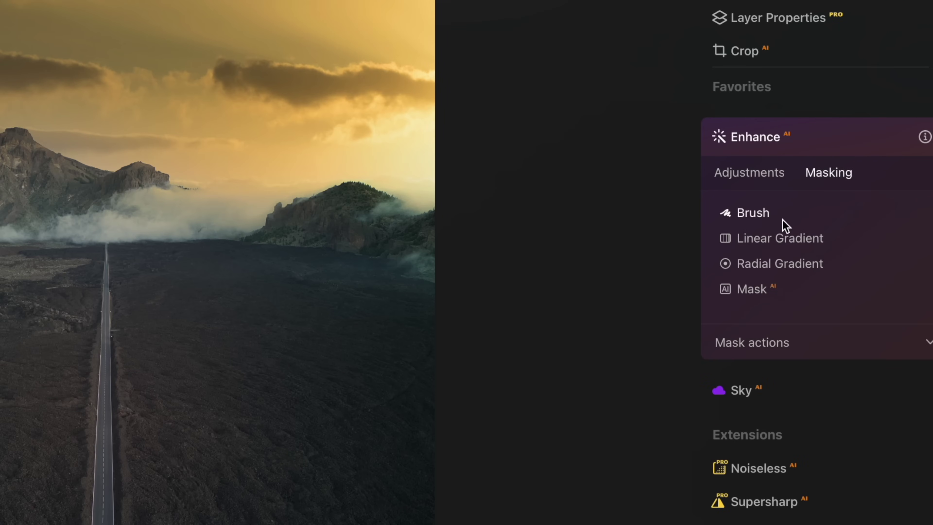
pyautogui.click(758, 289)
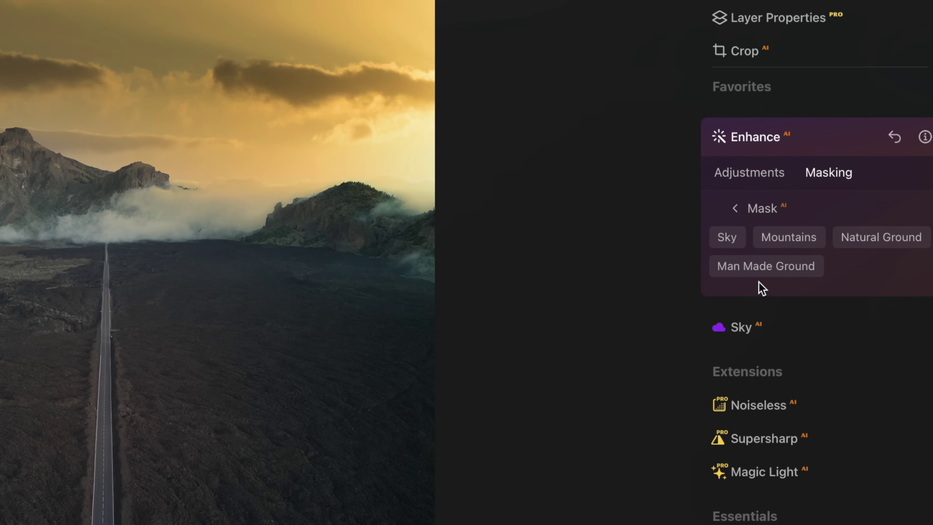
pyautogui.click(786, 237)
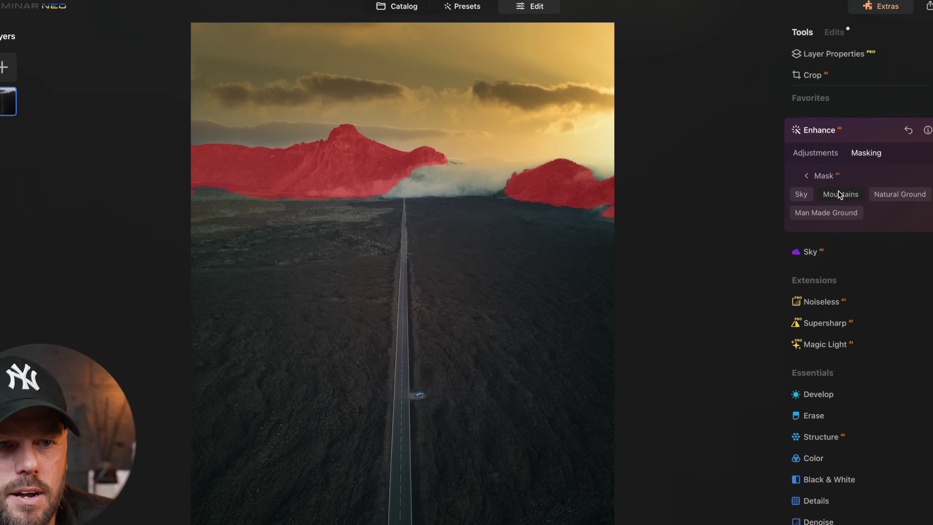
pyautogui.click(818, 152)
pyautogui.moveTo(811, 187); pyautogui.dragTo(859, 184)
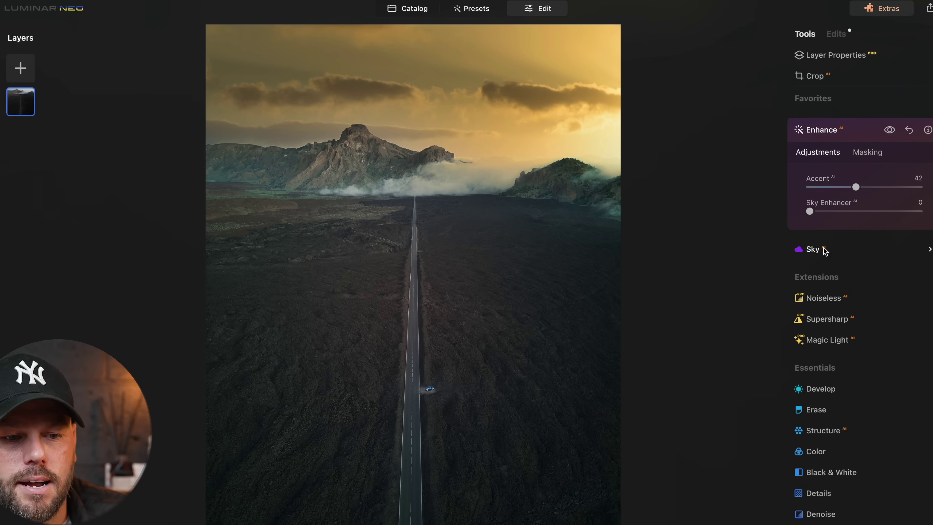
# - Adjust the road photo's lighting with Relight
pyautogui.scroll(-5, 842, 434)
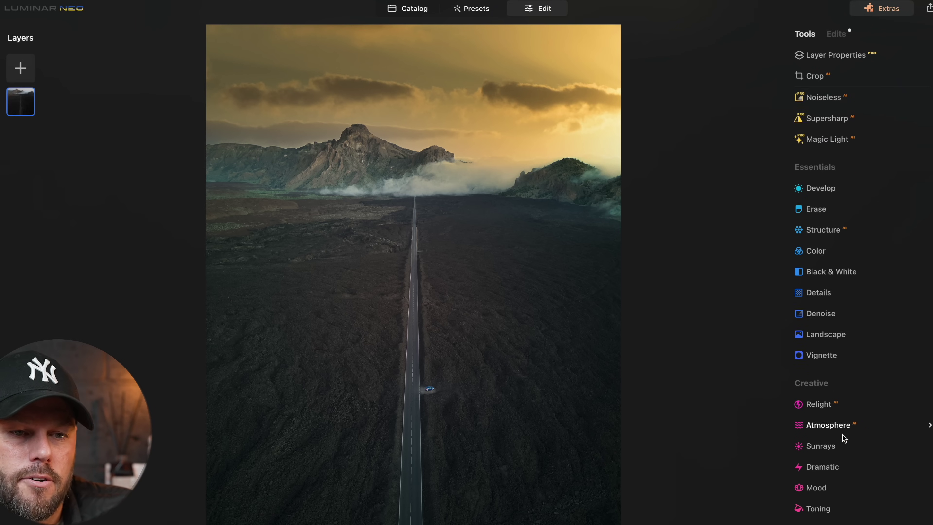
pyautogui.click(827, 402)
pyautogui.moveTo(864, 362)
pyautogui.mouseDown()
pyautogui.moveTo(881, 361)
pyautogui.moveTo(808, 363)
pyautogui.moveTo(920, 368)
pyautogui.moveTo(804, 361)
pyautogui.moveTo(915, 363)
pyautogui.moveTo(829, 361)
pyautogui.moveTo(863, 365)
pyautogui.moveTo(834, 385)
pyautogui.moveTo(920, 392)
pyautogui.moveTo(865, 388)
pyautogui.moveTo(879, 361)
pyautogui.moveTo(900, 361)
pyautogui.mouseUp()
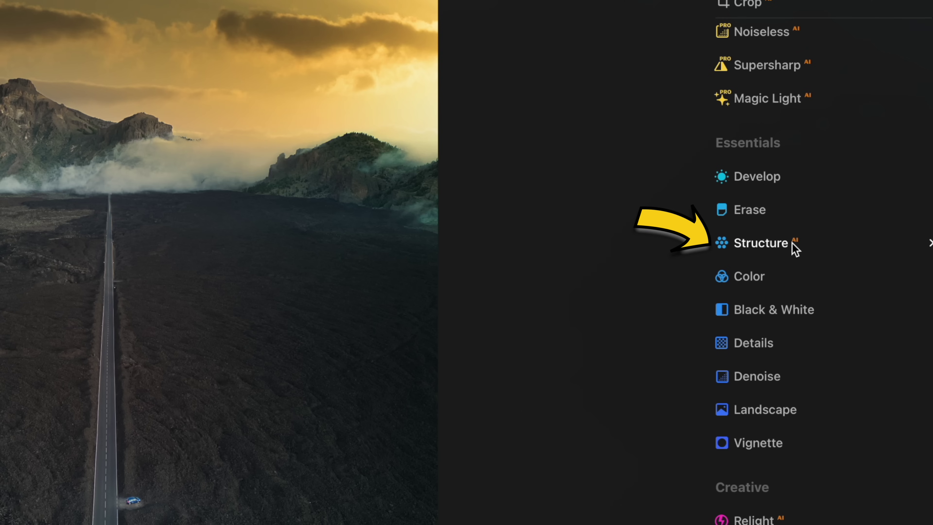
# - Paint a Structure mask along the full length of the road with a brush of size 35
pyautogui.click(795, 250)
pyautogui.click(832, 296)
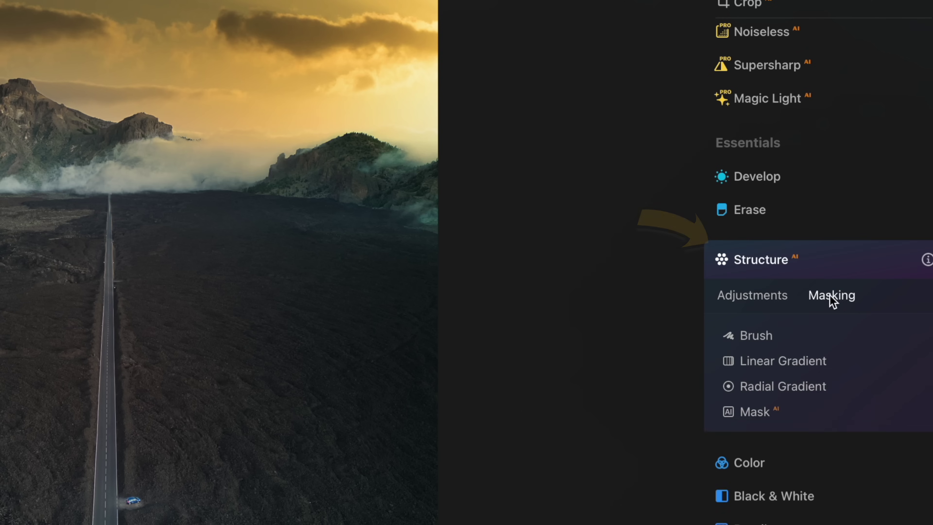
pyautogui.click(762, 333)
pyautogui.moveTo(776, 397); pyautogui.dragTo(748, 398)
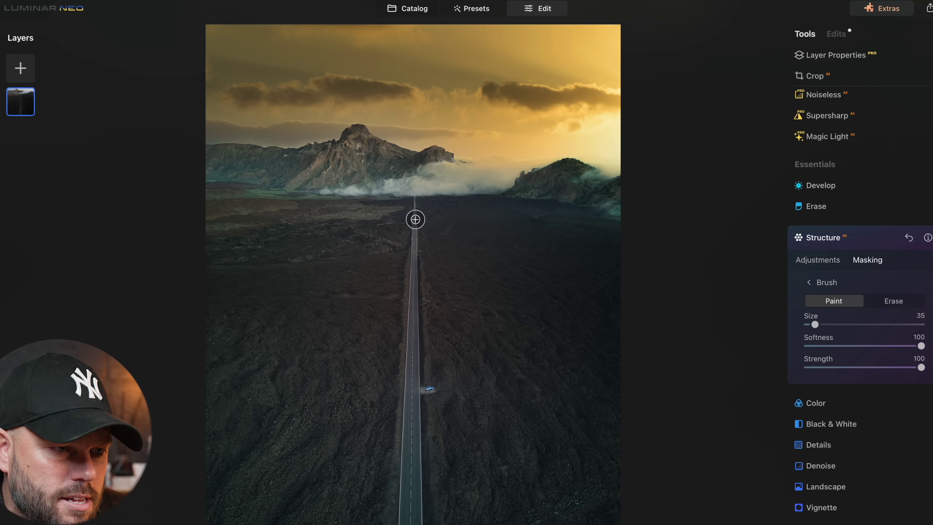
pyautogui.moveTo(415, 219); pyautogui.dragTo(412, 489)
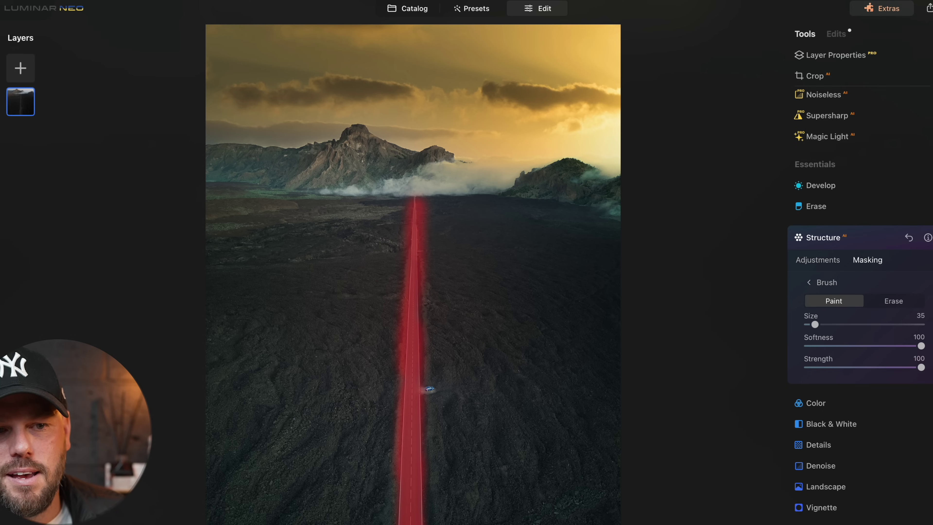
# - Set the Structure Amount for the masked road to 66, trying both softer and stronger values
pyautogui.click(820, 263)
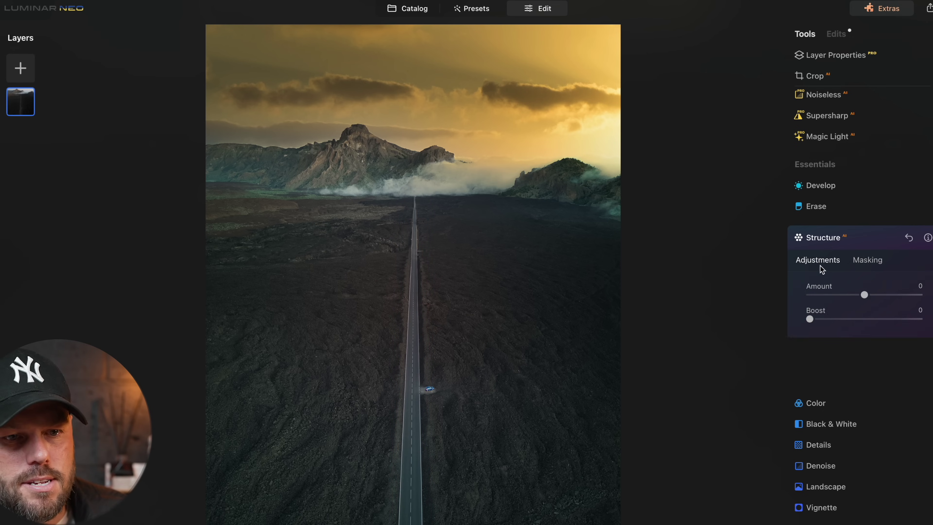
pyautogui.click(865, 295)
pyautogui.moveTo(882, 292); pyautogui.dragTo(887, 293)
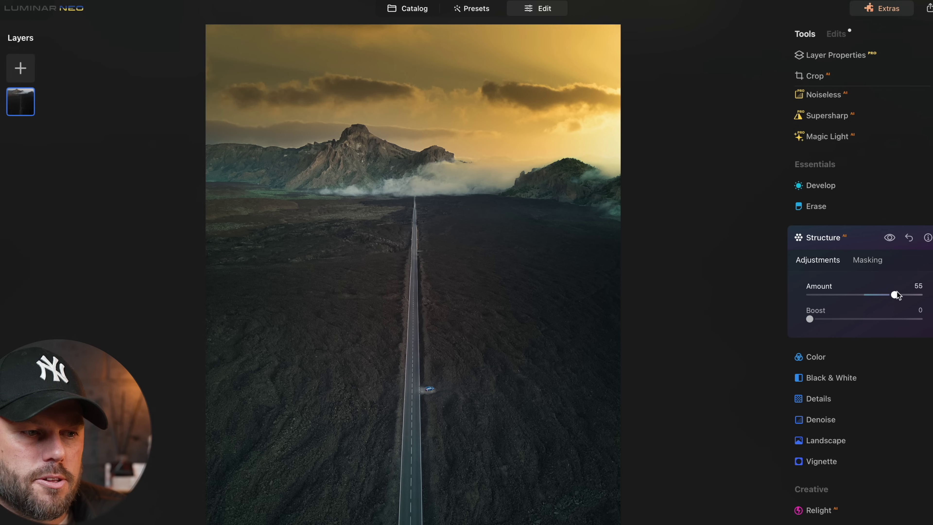
pyautogui.moveTo(896, 292); pyautogui.dragTo(782, 292)
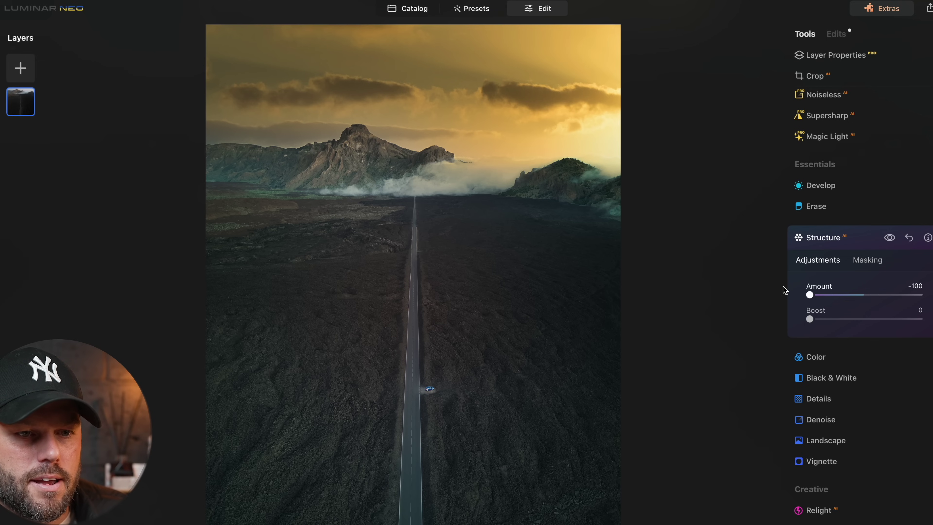
pyautogui.moveTo(784, 290); pyautogui.dragTo(915, 304)
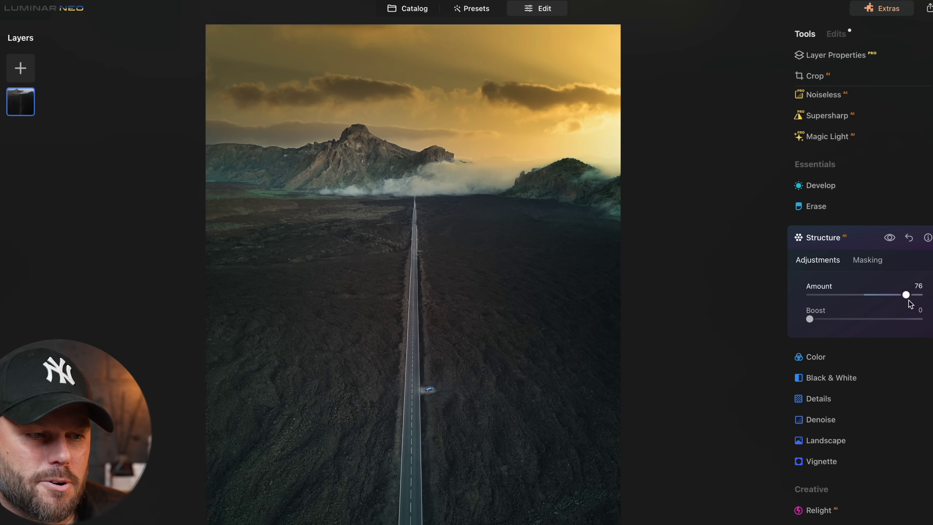
pyautogui.moveTo(908, 300); pyautogui.dragTo(903, 300)
# - Set the Structure Boost for the masked road to 72 and compare with the original
pyautogui.moveTo(811, 319); pyautogui.dragTo(879, 319)
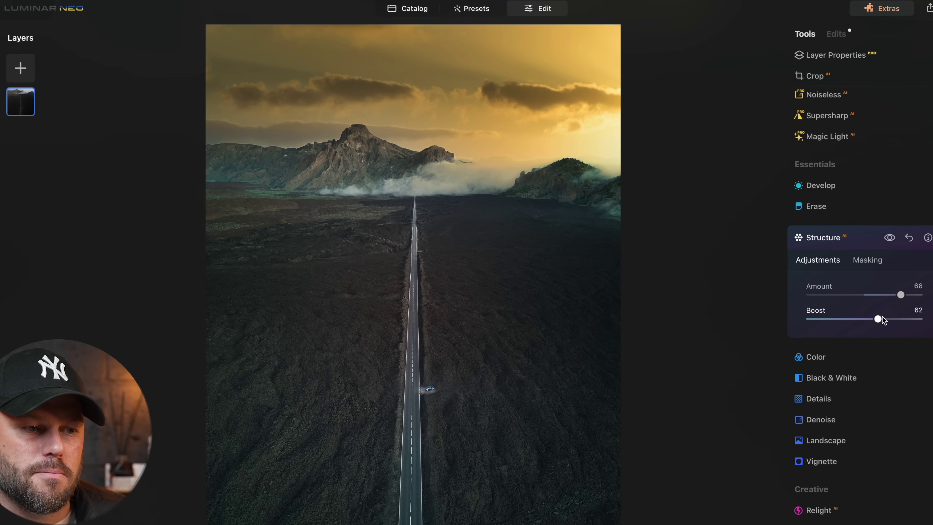
pyautogui.moveTo(882, 316); pyautogui.dragTo(889, 316)
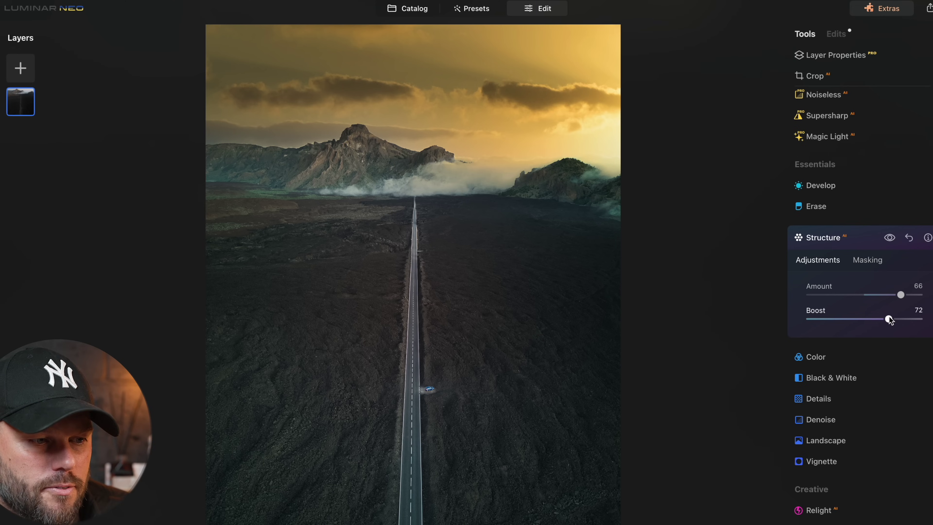
pyautogui.press('\\')
pyautogui.press('\\')
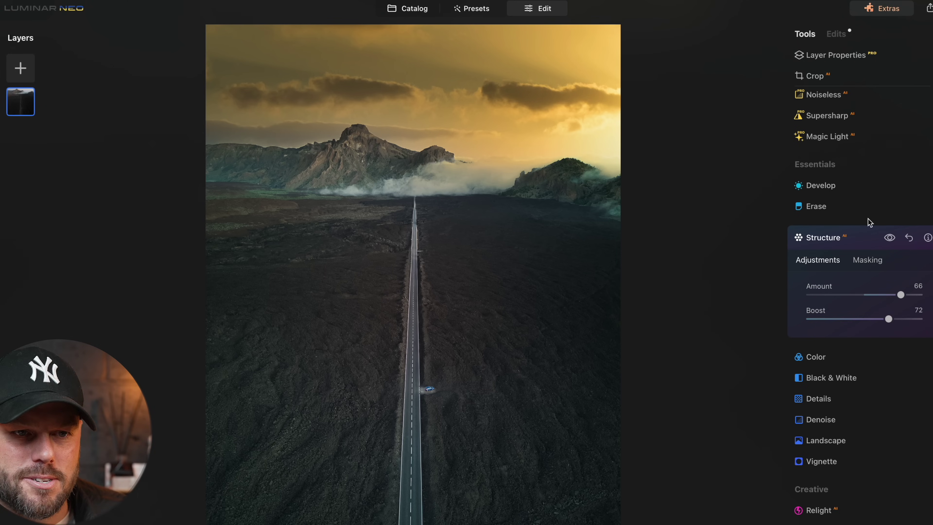
# - Set the road photo's Develop Exposure to -0.29 and Smart Contrast to 11, and compare before and after side by side
pyautogui.click(858, 185)
pyautogui.moveTo(863, 225); pyautogui.dragTo(859, 227)
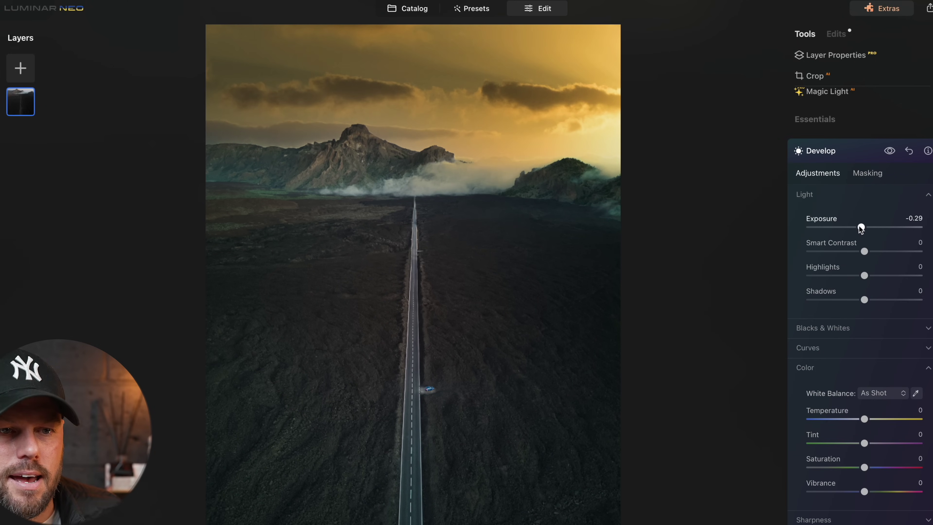
pyautogui.moveTo(865, 251); pyautogui.dragTo(869, 248)
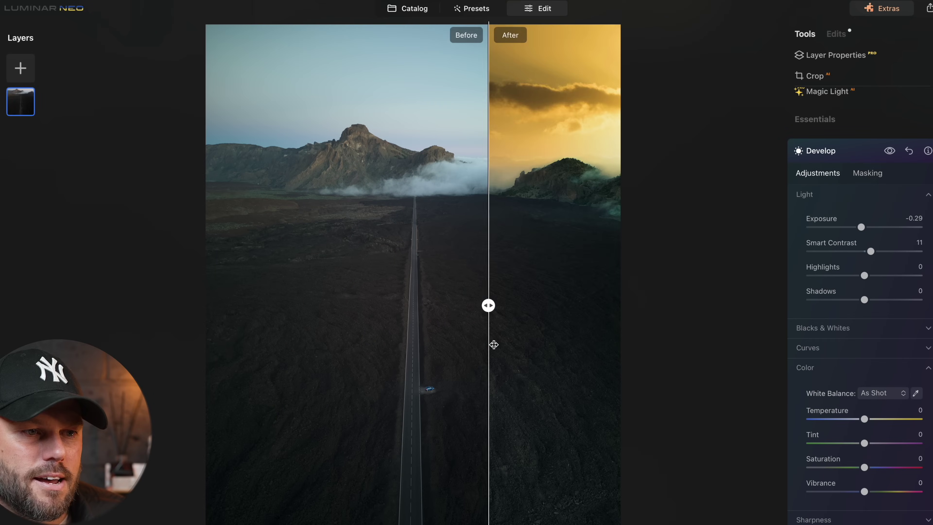
pyautogui.moveTo(494, 344); pyautogui.dragTo(500, 309)
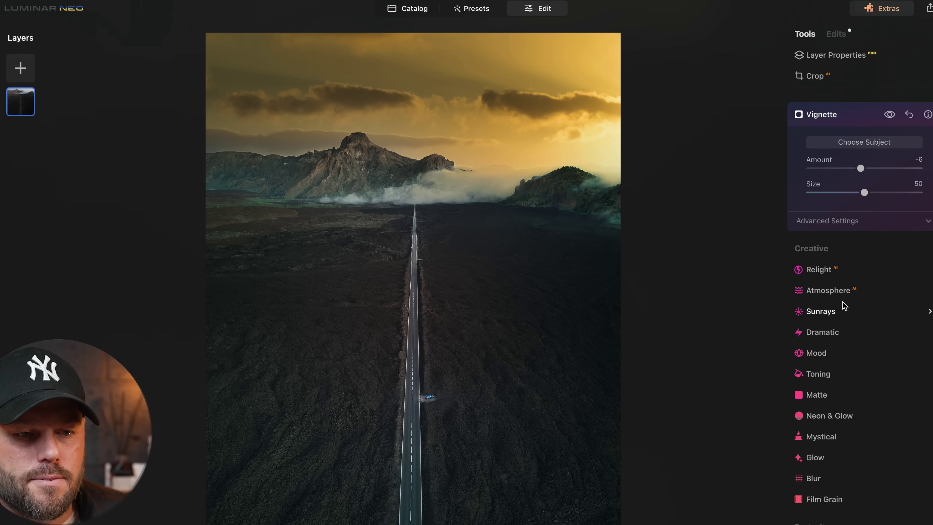
pyautogui.scroll(-5, 823, 458)
pyautogui.scroll(10, 850, 202)
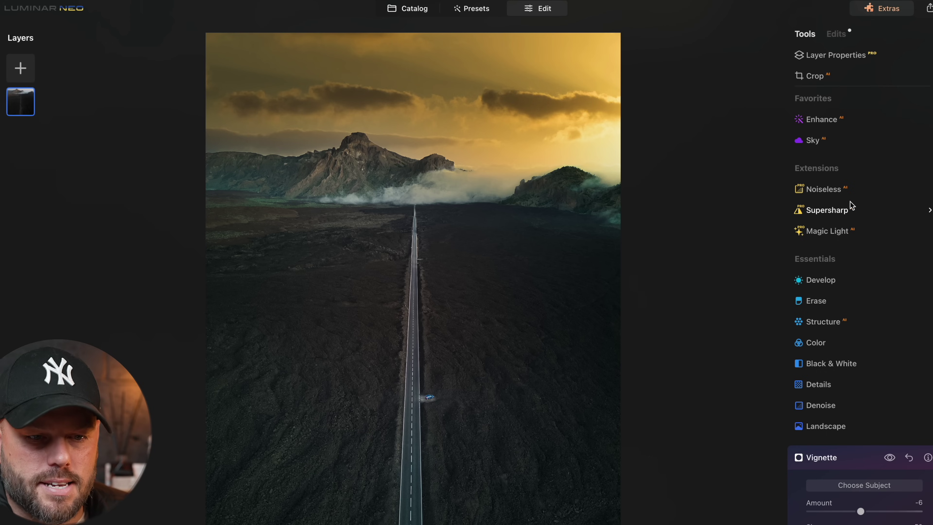
# - Set the road photo's Vignette Amount to -92 and compare the edited image with the original
pyautogui.scroll(-5, 850, 202)
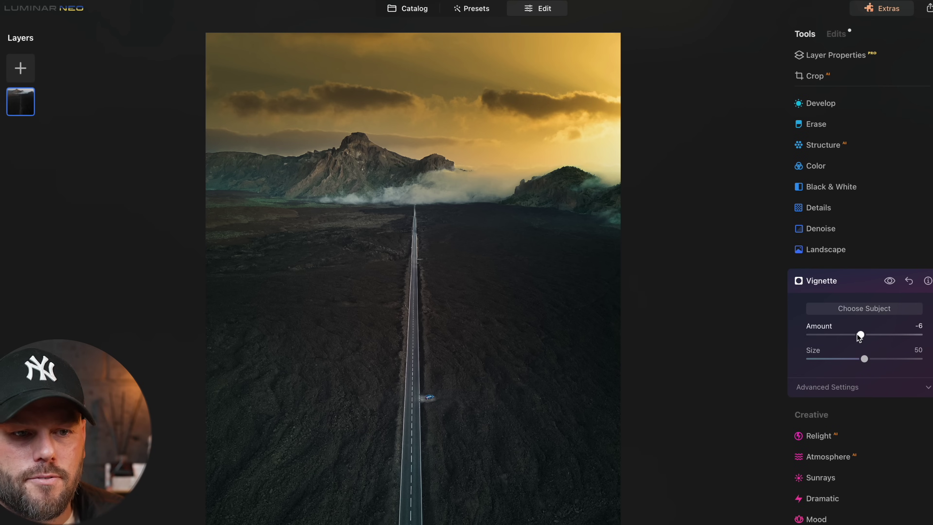
pyautogui.moveTo(859, 335); pyautogui.dragTo(813, 335)
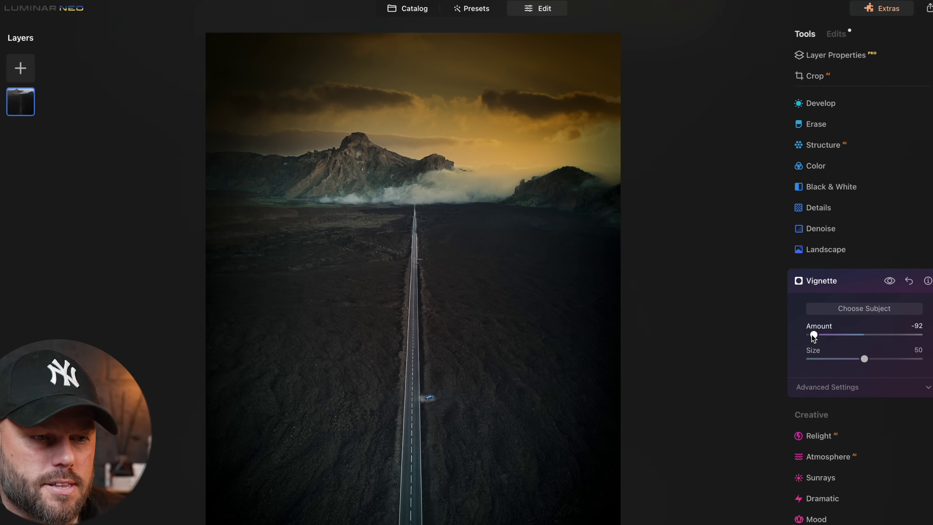
pyautogui.press('\\')
pyautogui.press('\\')
pyautogui.press('\\')
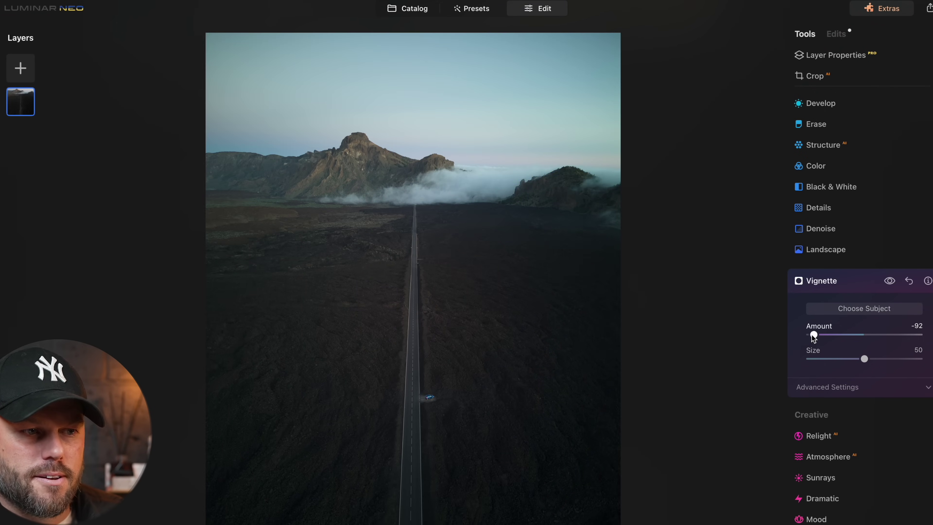
pyautogui.press('\\')
# - Open the close-up sample portrait of the woman from the catalog and set its Face Light to 7
pyautogui.click(410, 14)
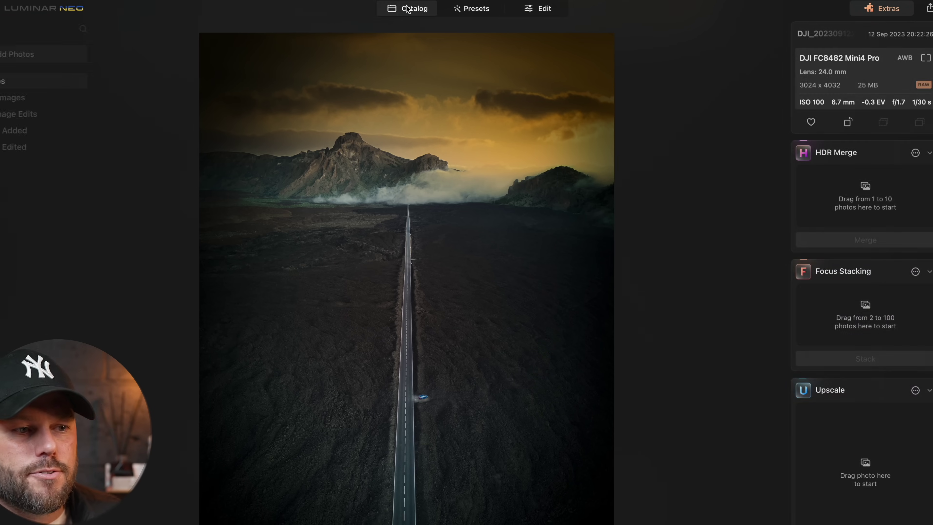
pyautogui.scroll(10, 469, 319)
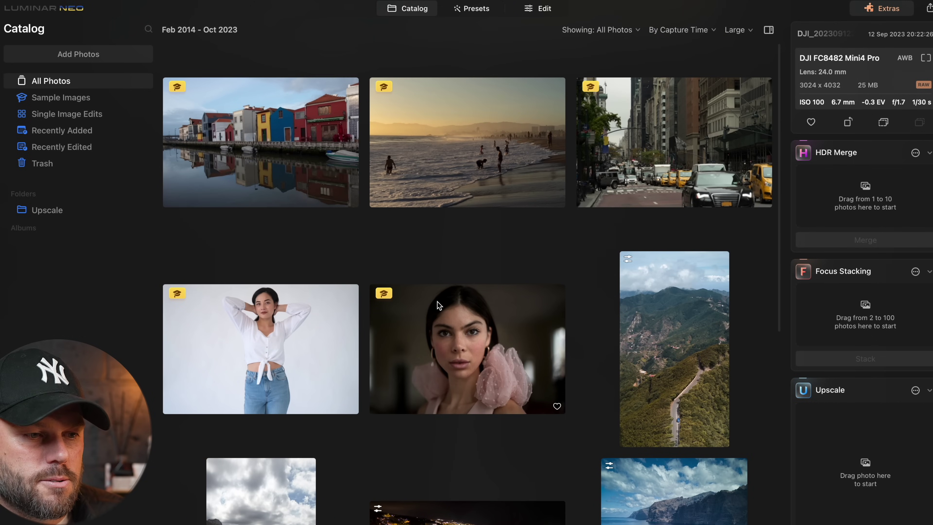
pyautogui.doubleClick(438, 302)
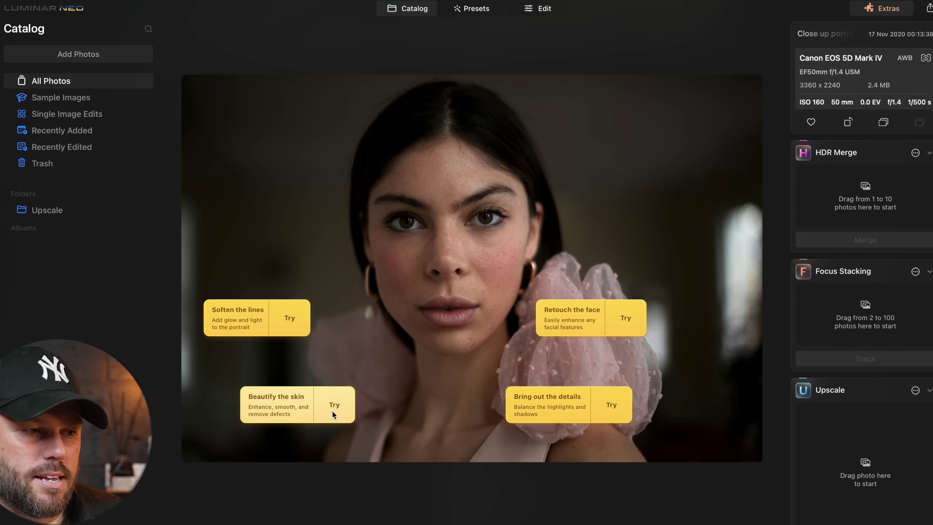
pyautogui.click(614, 312)
pyautogui.moveTo(828, 443)
pyautogui.mouseDown()
pyautogui.moveTo(817, 443)
pyautogui.moveTo(905, 443)
pyautogui.moveTo(819, 442)
pyautogui.mouseUp()
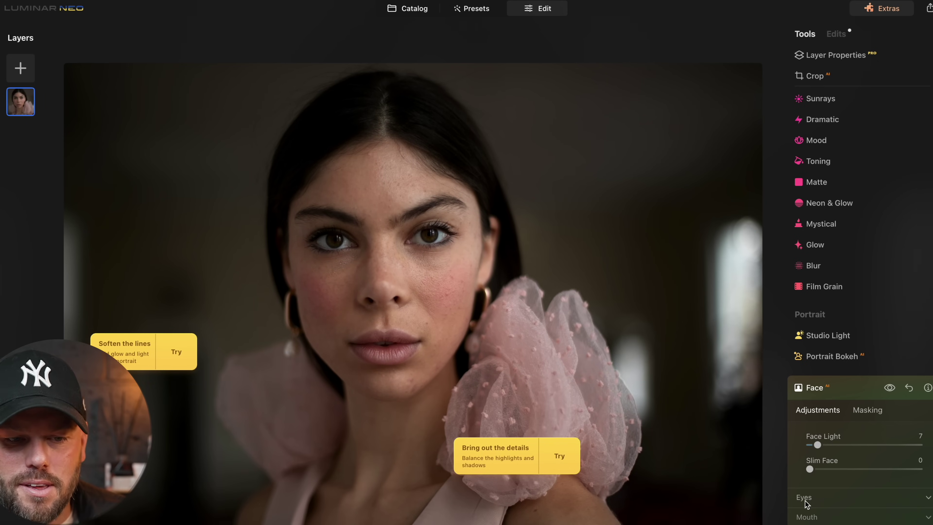
# - Change the portrait's iris colour to Brown after trying Blue and Honey
pyautogui.scroll(-3, 841, 438)
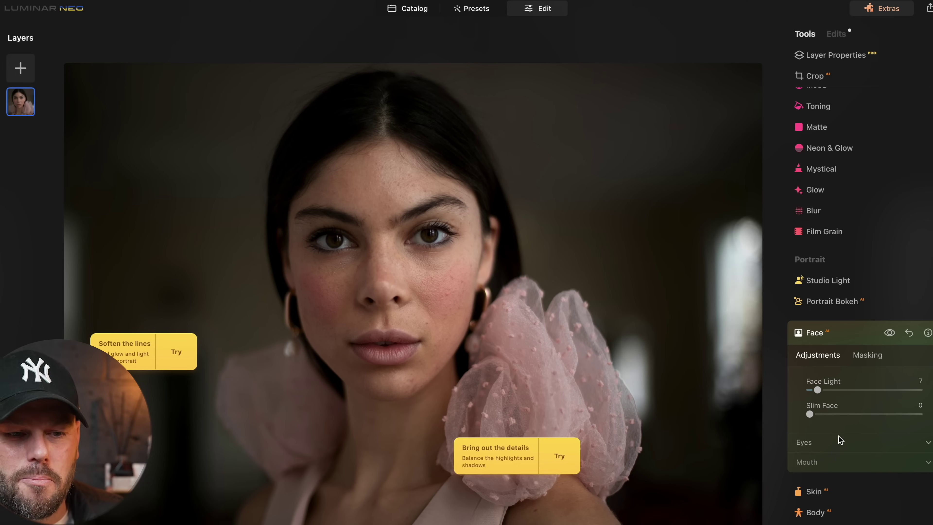
pyautogui.click(838, 435)
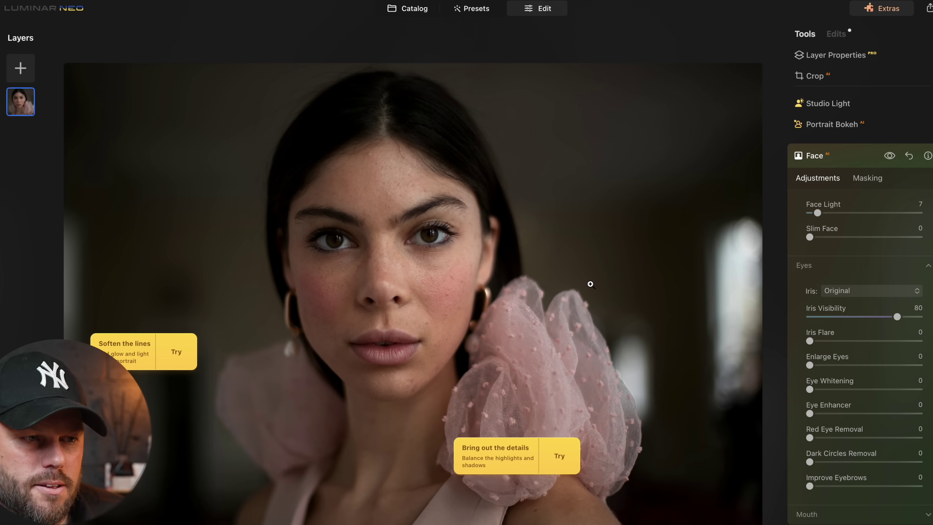
pyautogui.click(882, 291)
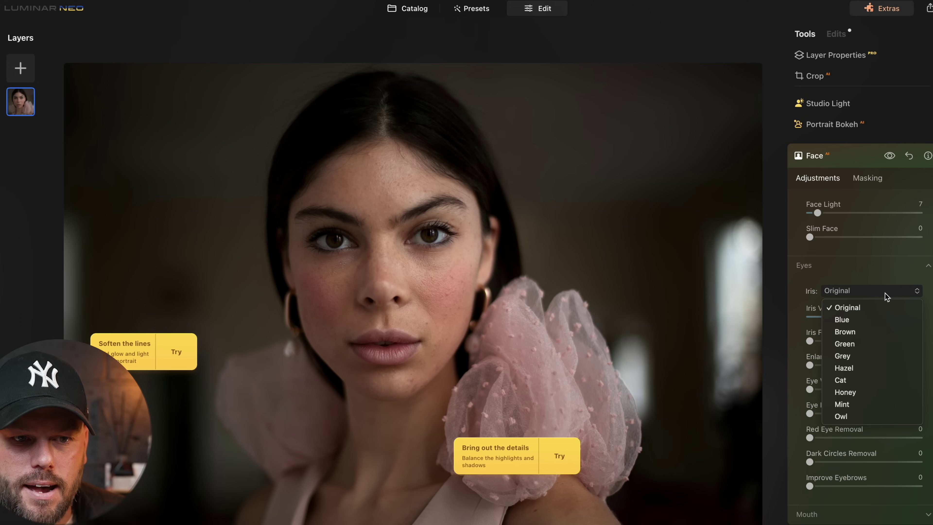
pyautogui.click(868, 323)
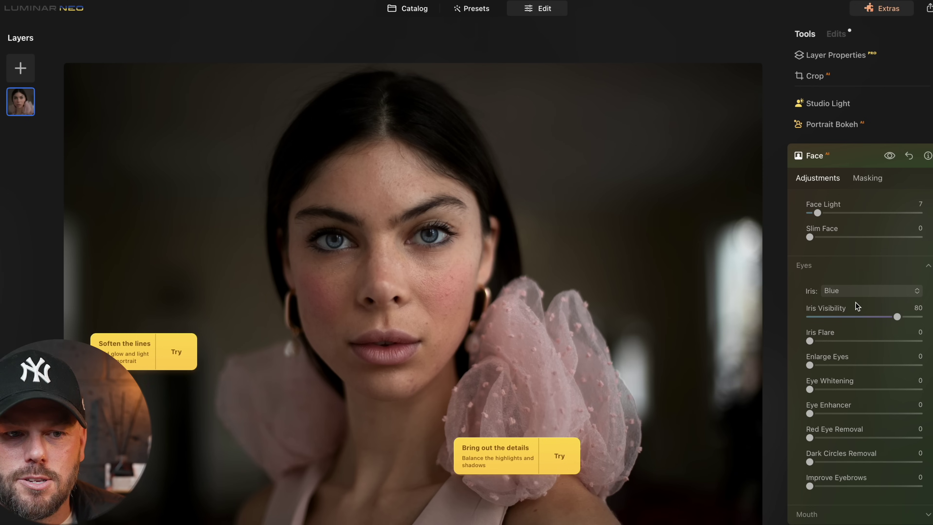
pyautogui.click(852, 291)
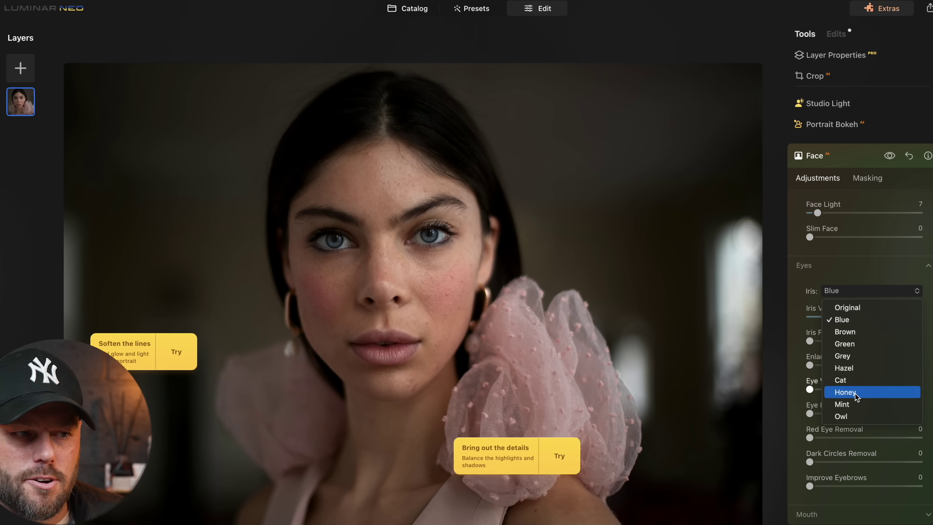
pyautogui.click(856, 392)
pyautogui.click(860, 291)
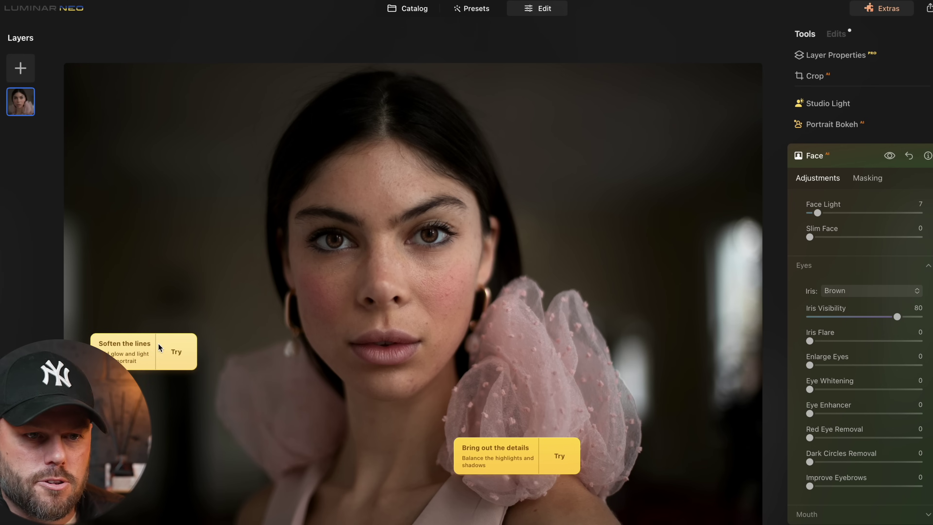
# - Add a slight Soft Focus glow to the portrait to soften its lines
pyautogui.click(176, 352)
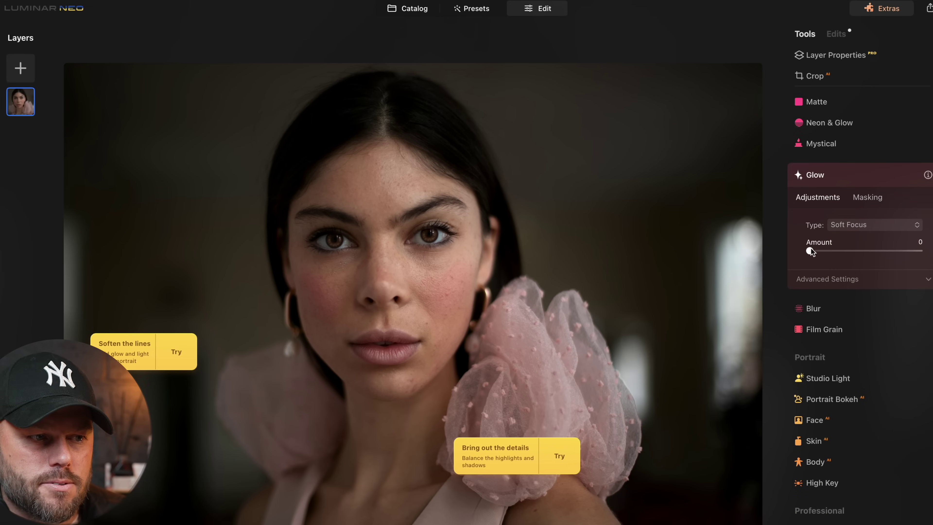
pyautogui.moveTo(811, 250); pyautogui.dragTo(816, 251)
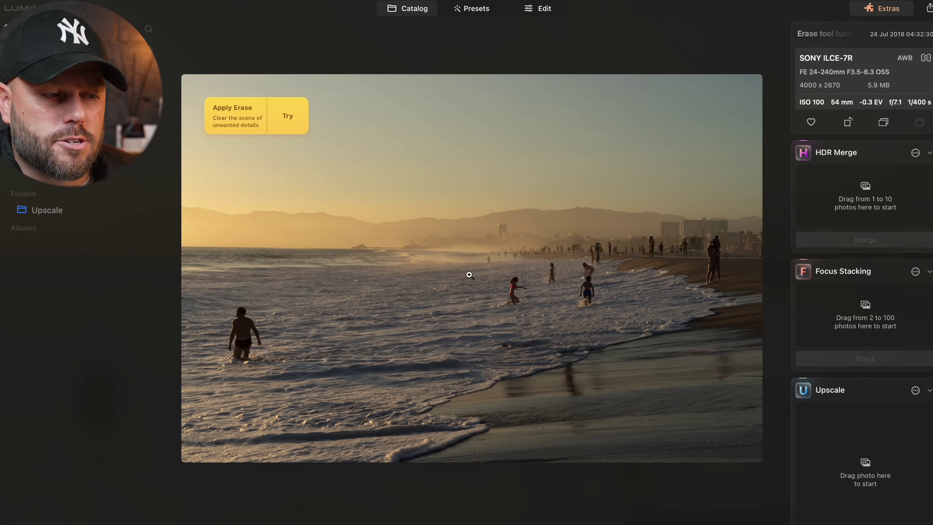
# - Erase the lone man in the foreground surf and the nearby bather with outstretched arms from the sample beach photo
pyautogui.click(287, 117)
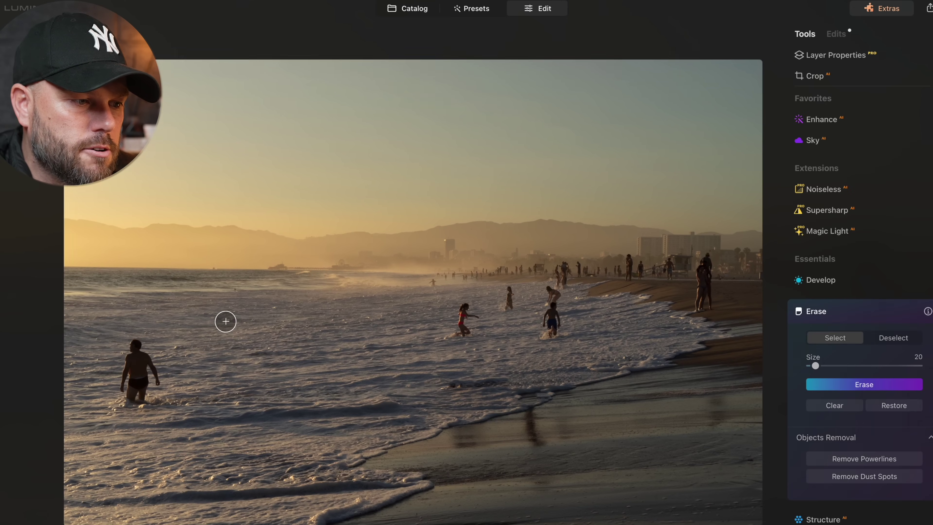
pyautogui.moveTo(129, 359)
pyautogui.mouseDown()
pyautogui.moveTo(146, 371)
pyautogui.moveTo(127, 392)
pyautogui.moveTo(137, 390)
pyautogui.mouseUp()
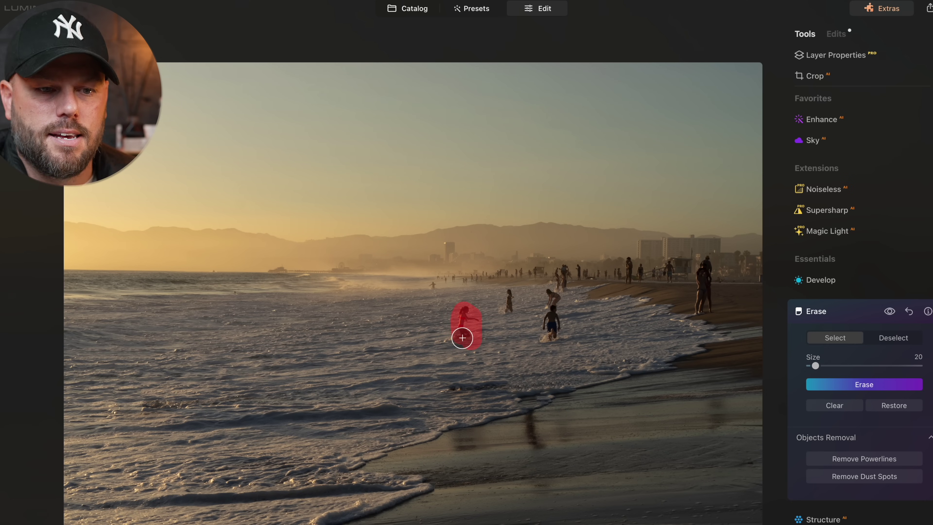
pyautogui.click(815, 385)
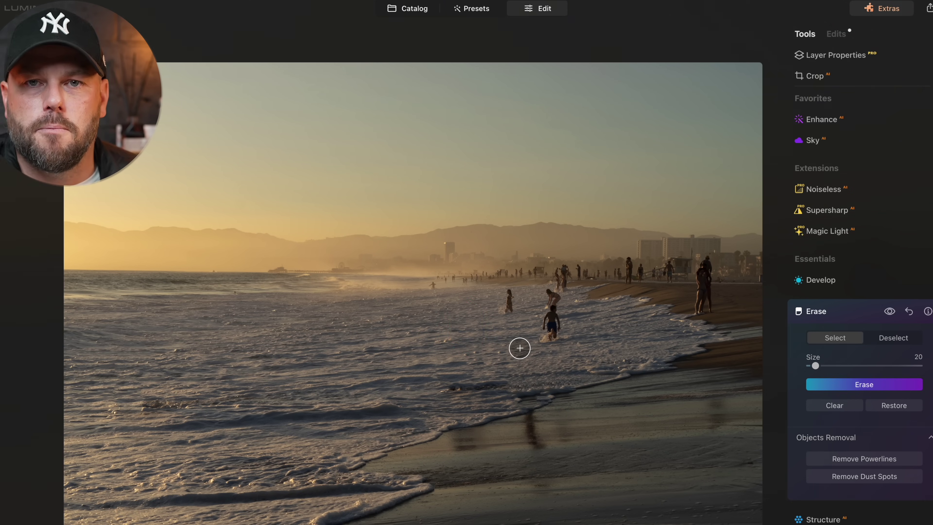